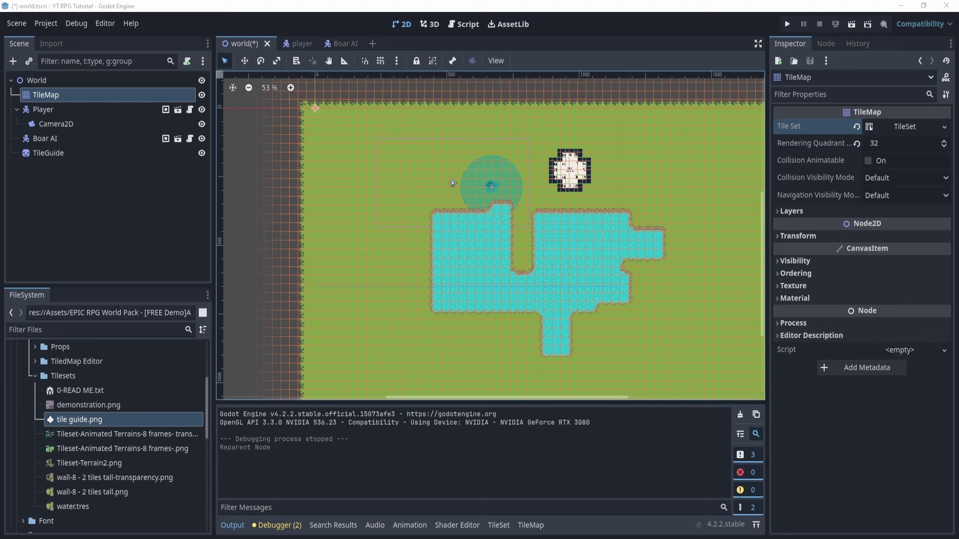
# - Create a new scene with a plain Node as its root
pyautogui.click(372, 43)
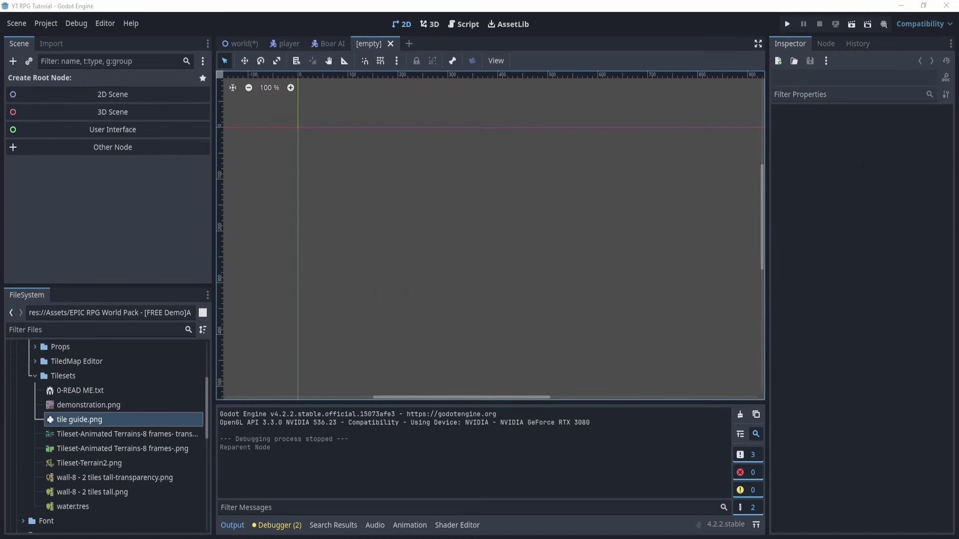
pyautogui.click(110, 148)
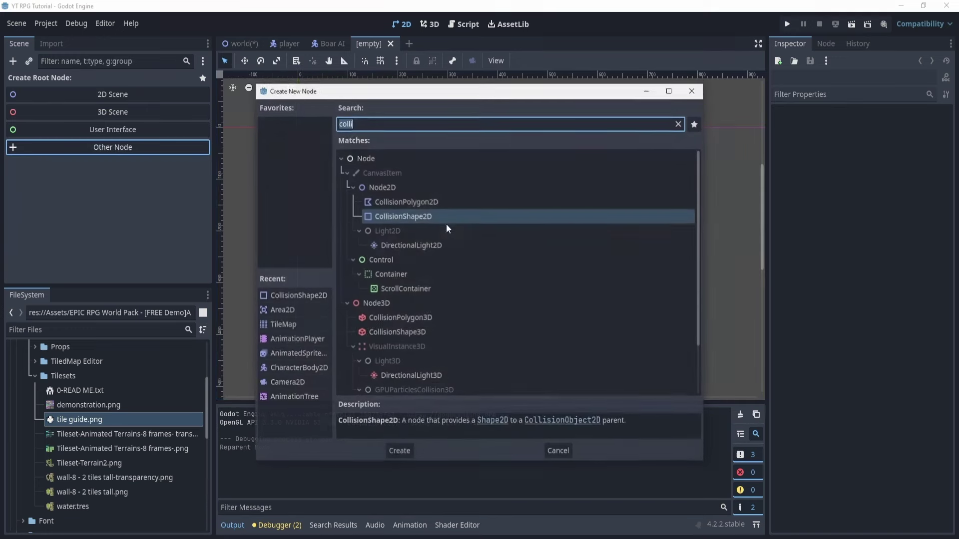
pyautogui.click(369, 163)
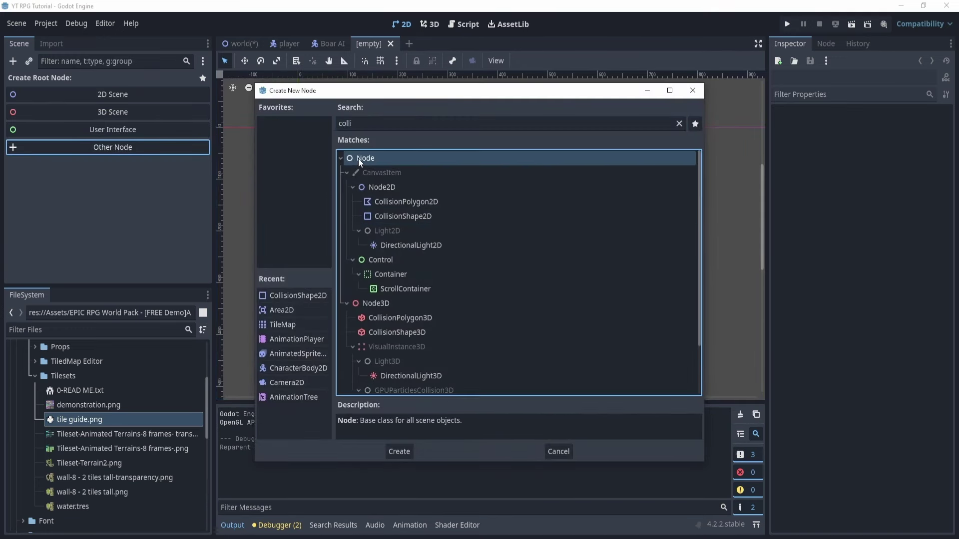
pyautogui.click(398, 451)
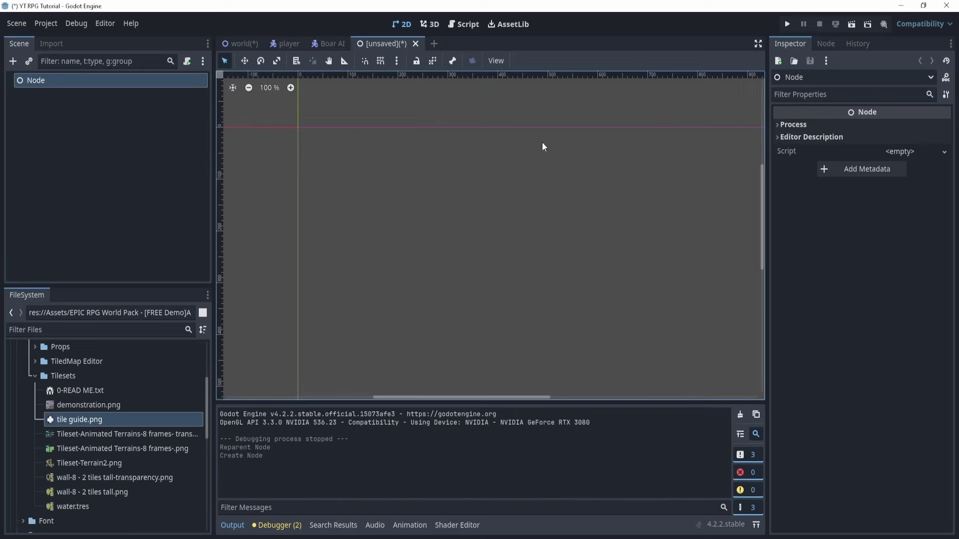
# - Put the new scene's tab first and save the scene as MainMenu.tscn in res://Scenes
pyautogui.moveTo(394, 43); pyautogui.dragTo(227, 50)
pyautogui.hotkey('ctrl', 's')
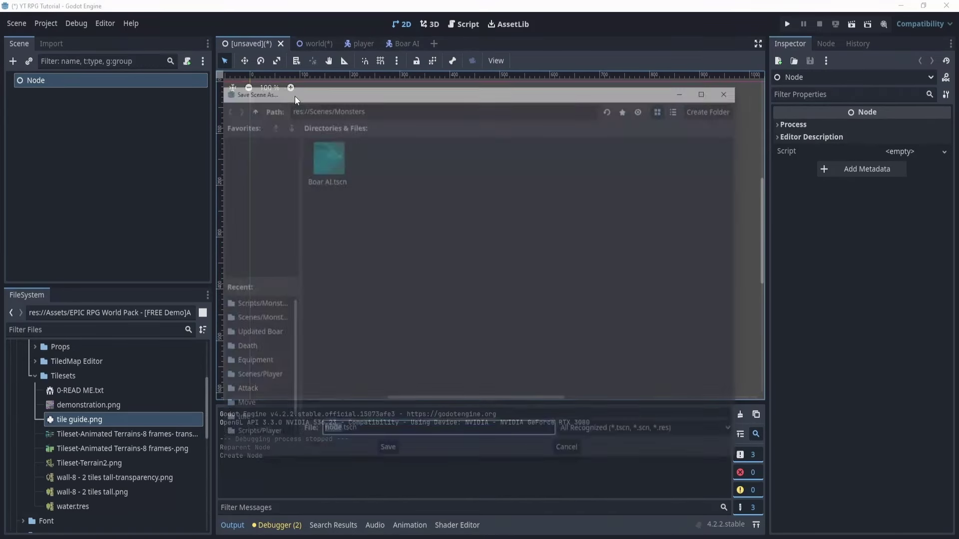
pyautogui.write('MainMenu')
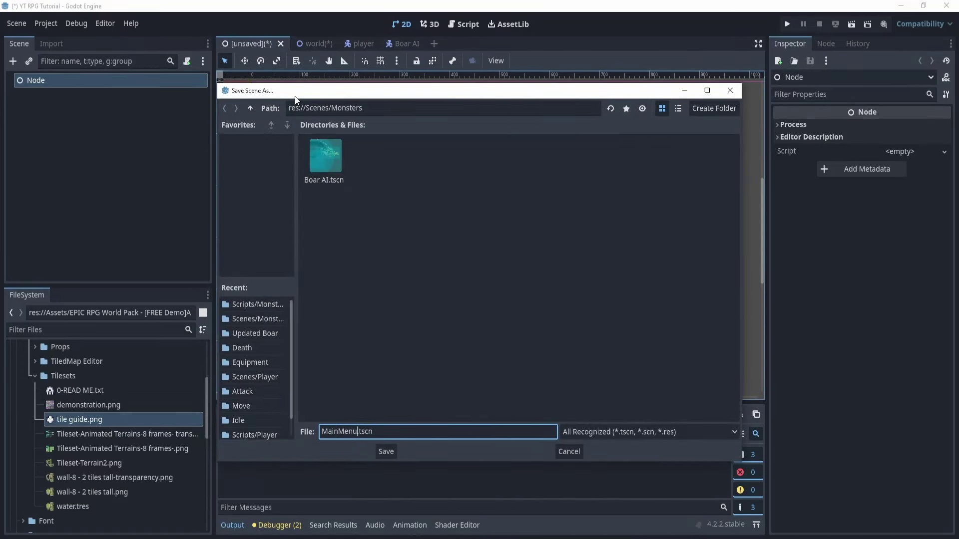
pyautogui.click(249, 108)
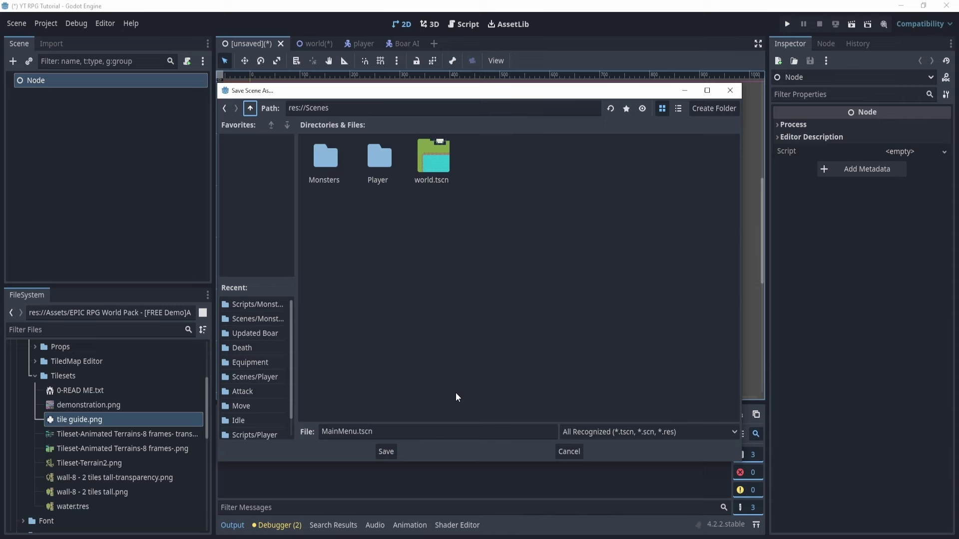
pyautogui.click(384, 453)
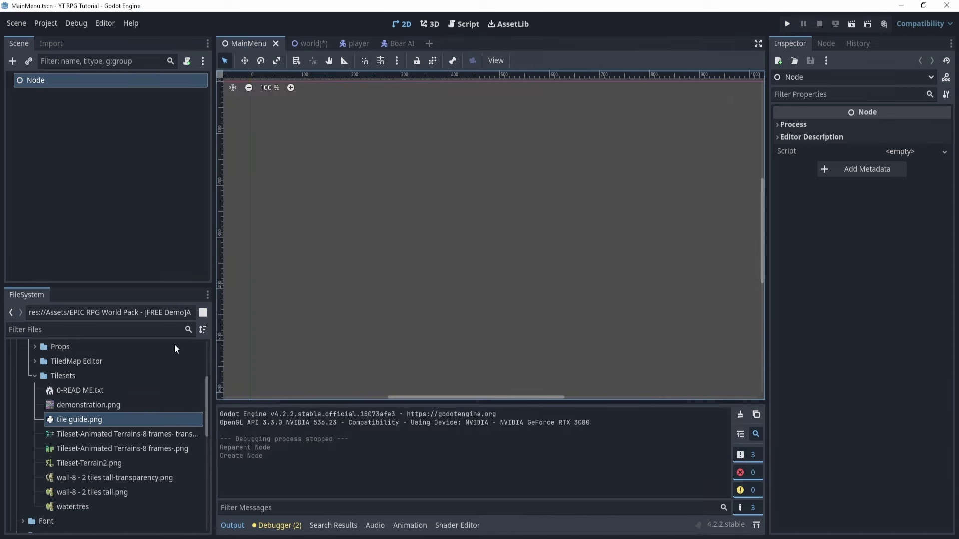
# - Add a Button node and a Panel node as children of the root Node
pyautogui.click(13, 61)
pyautogui.write('button')
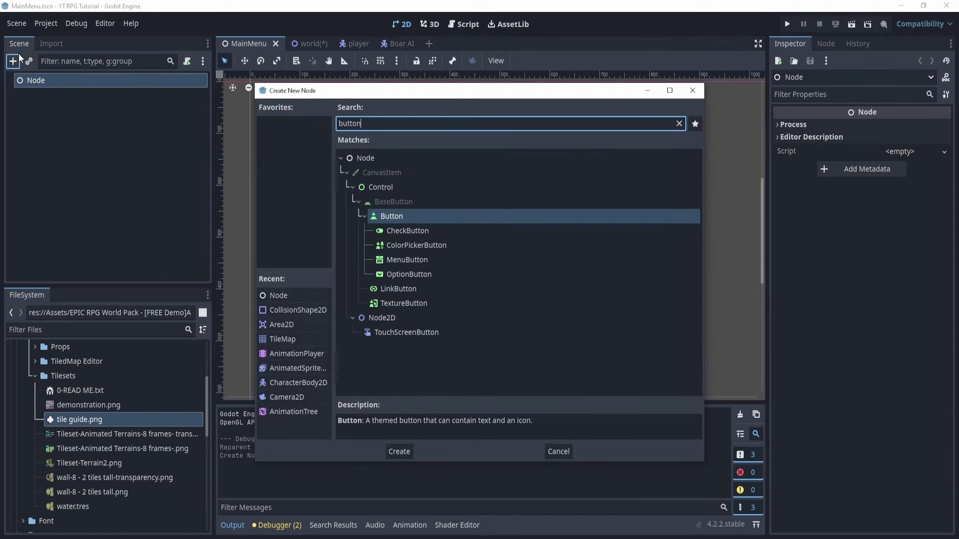
pyautogui.press('Return')
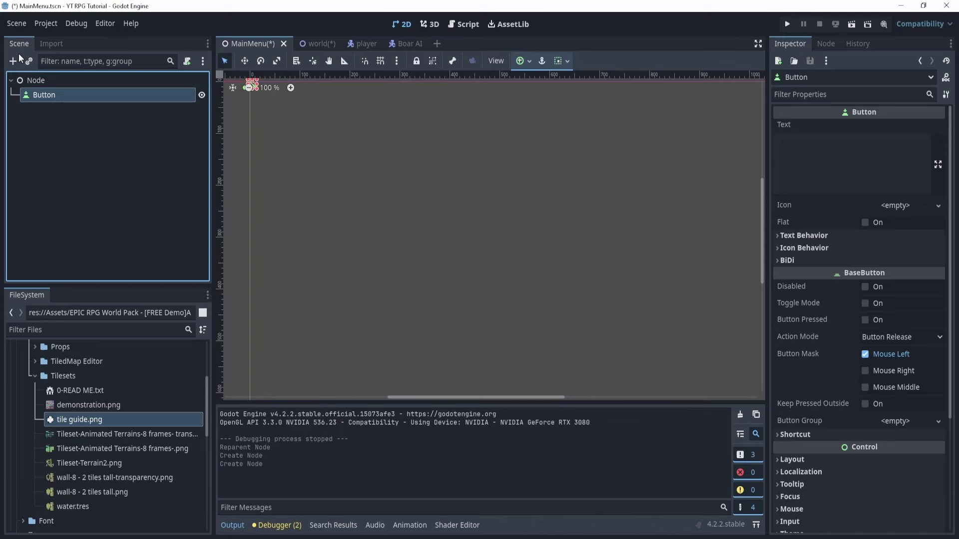
pyautogui.click(30, 79)
pyautogui.click(14, 61)
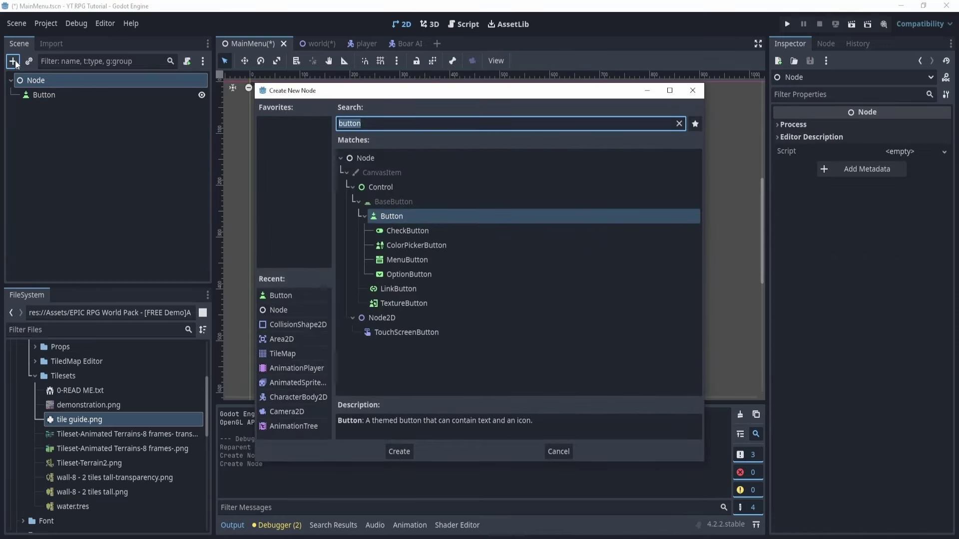
pyautogui.write('panel')
pyautogui.press('Return')
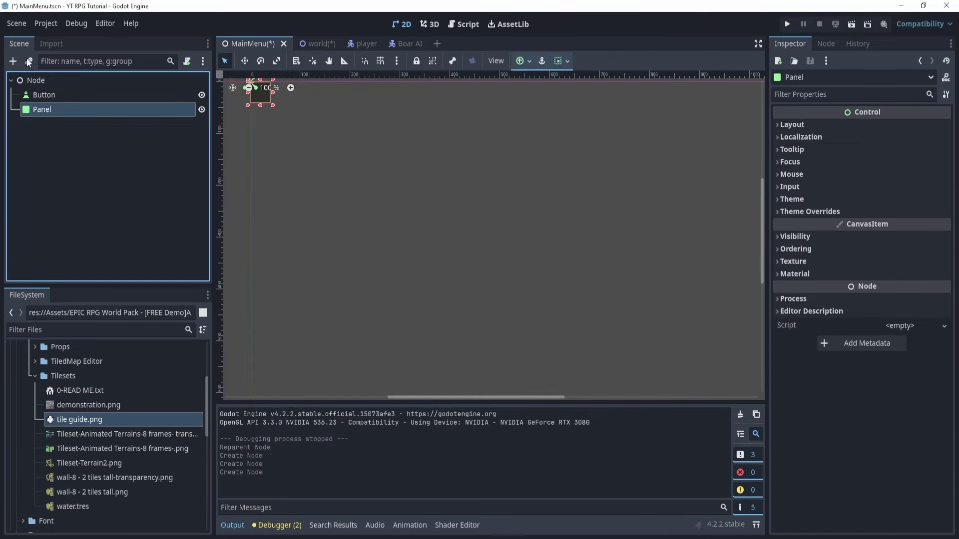
pyautogui.click(28, 79)
pyautogui.click(15, 62)
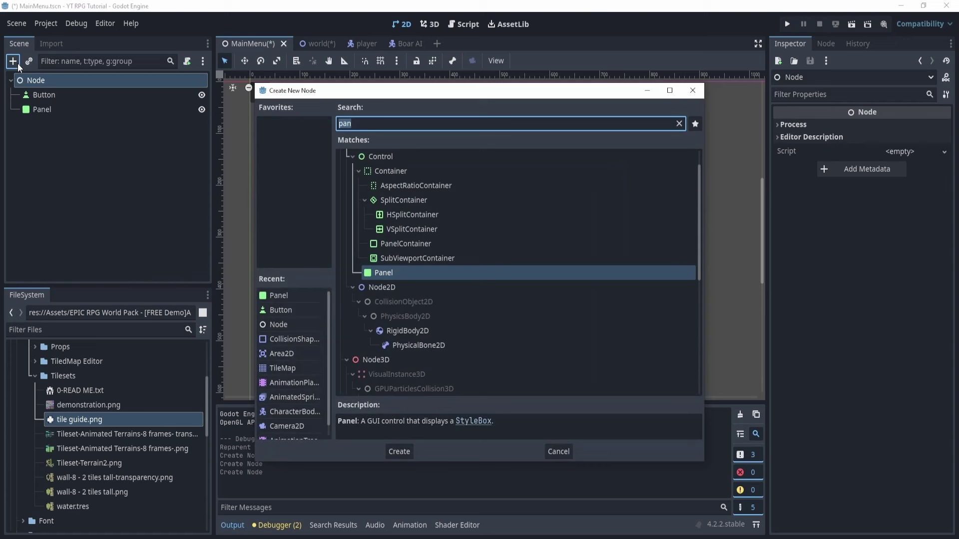
pyautogui.press('Escape')
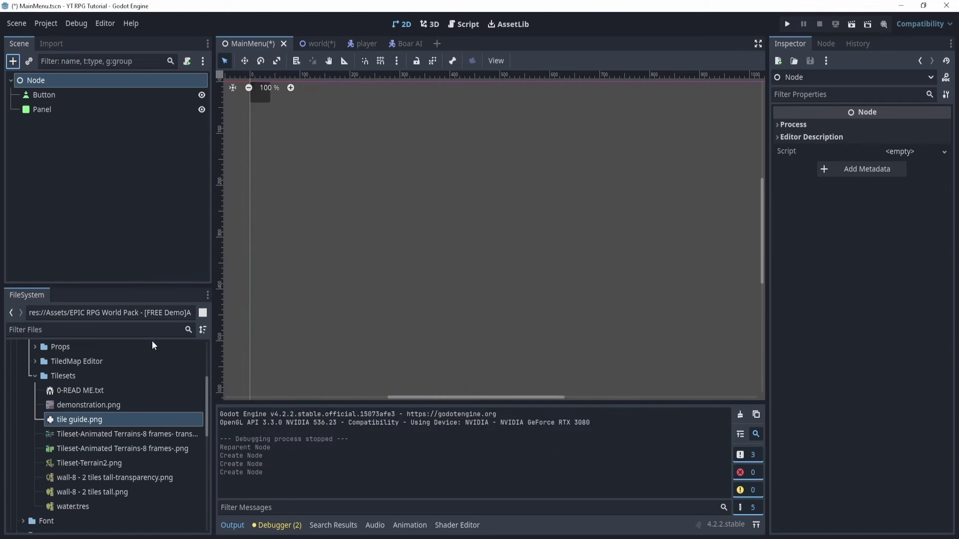
# - Instantiate world.tscn in the MainMenu scene and make the World instance local
pyautogui.scroll(-10, 132, 380)
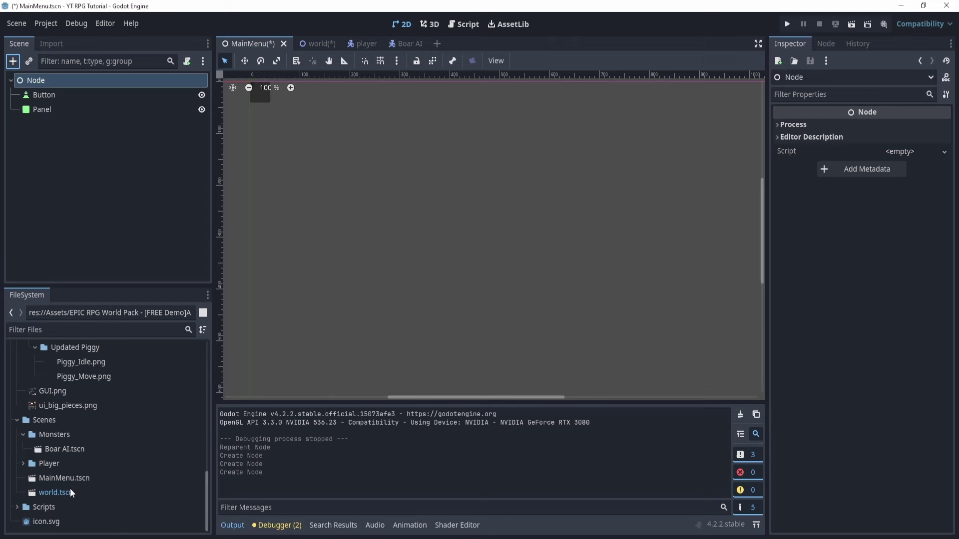
pyautogui.moveTo(43, 492)
pyautogui.mouseDown()
pyautogui.moveTo(67, 492)
pyautogui.moveTo(321, 357)
pyautogui.moveTo(421, 268)
pyautogui.mouseUp()
pyautogui.rightClick(95, 124)
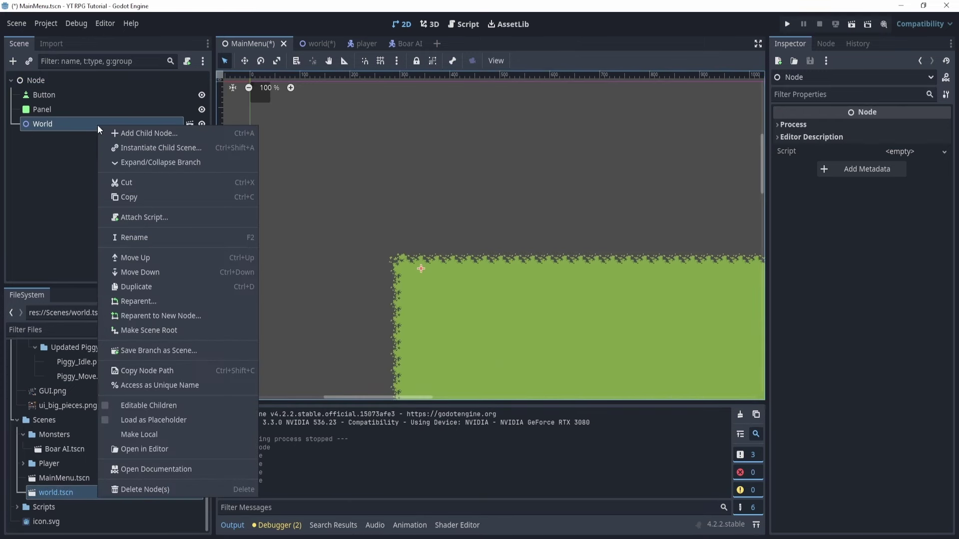
pyautogui.click(180, 435)
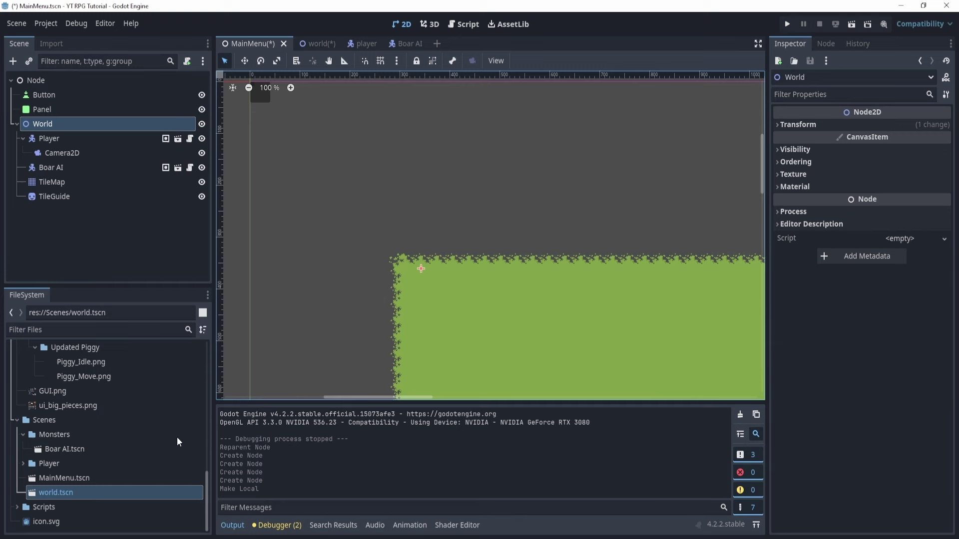
# - Move the TileMap out of World to sit directly under the root Node, and delete the World node with its remaining children
pyautogui.moveTo(42, 184); pyautogui.dragTo(36, 124)
pyautogui.click(45, 139)
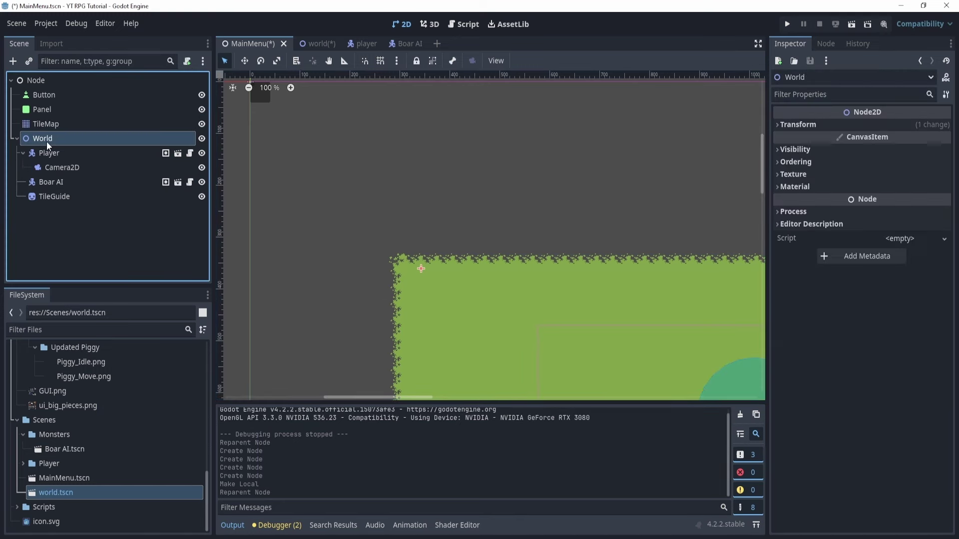
pyautogui.press('Delete')
# - Reset the TileMap's transform position to 0, 0
pyautogui.click(457, 289)
pyautogui.scroll(-3, 460, 292)
pyautogui.moveTo(461, 294); pyautogui.dragTo(393, 183, button='middle')
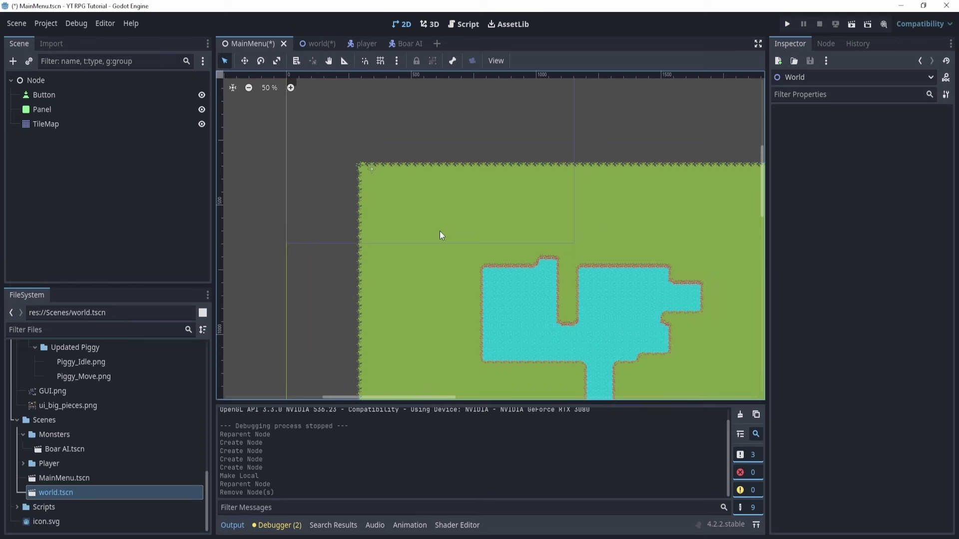
pyautogui.click(50, 124)
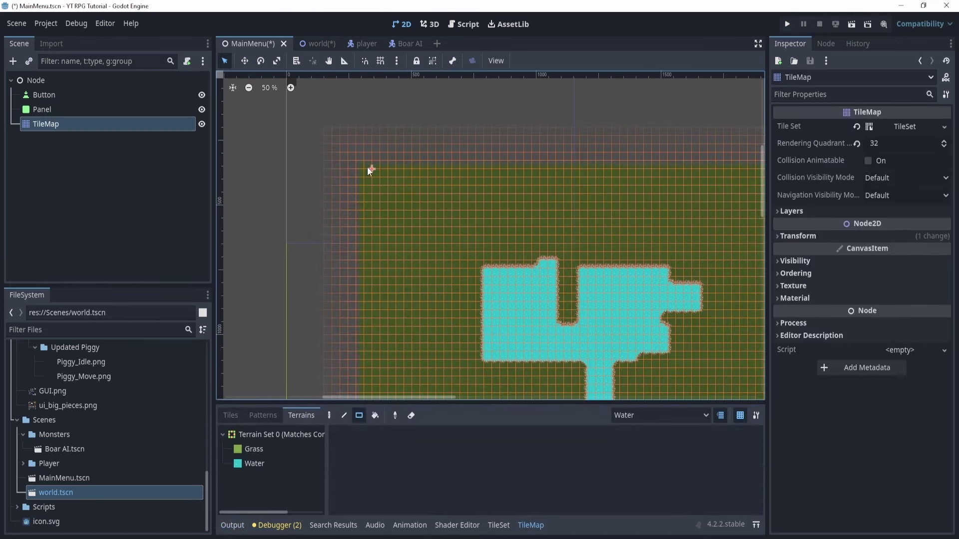
pyautogui.click(799, 237)
pyautogui.click(860, 250)
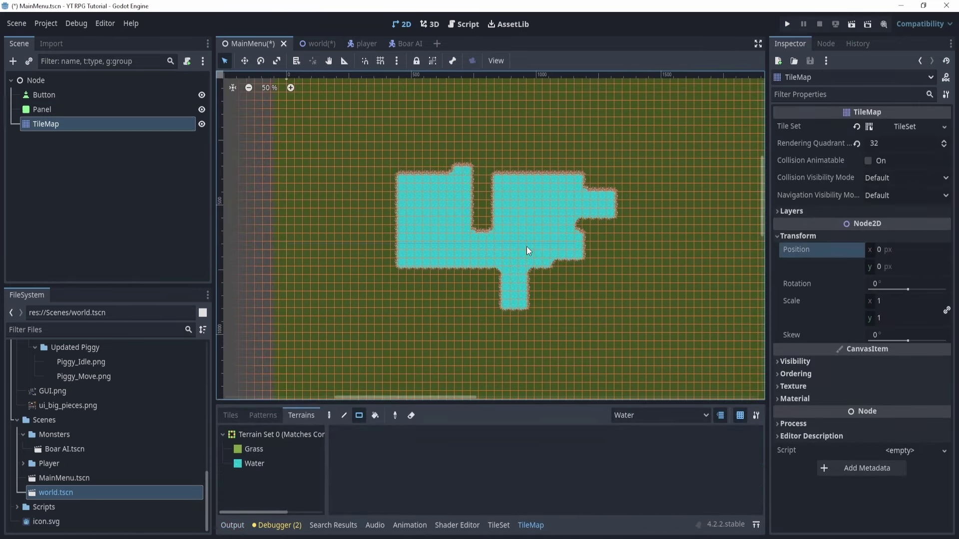
# - Erase the existing lake from the TileMap's Water layer using the Water terrain and the rectangle tool
pyautogui.click(664, 412)
pyautogui.click(659, 427)
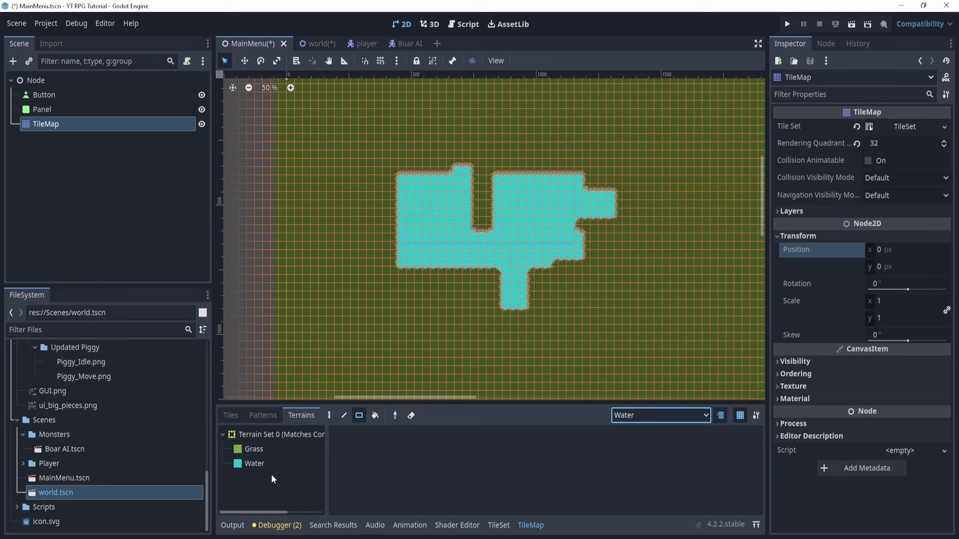
pyautogui.click(264, 465)
pyautogui.moveTo(390, 110)
pyautogui.mouseDown(button='right')
pyautogui.moveTo(501, 247)
pyautogui.moveTo(678, 357)
pyautogui.mouseUp(button='right')
# - Paint seven separate rectangular ponds of varying sizes with the Water terrain, spread over the grass near the map's origin
pyautogui.scroll(4, 435, 219)
pyautogui.moveTo(319, 207); pyautogui.dragTo(402, 209)
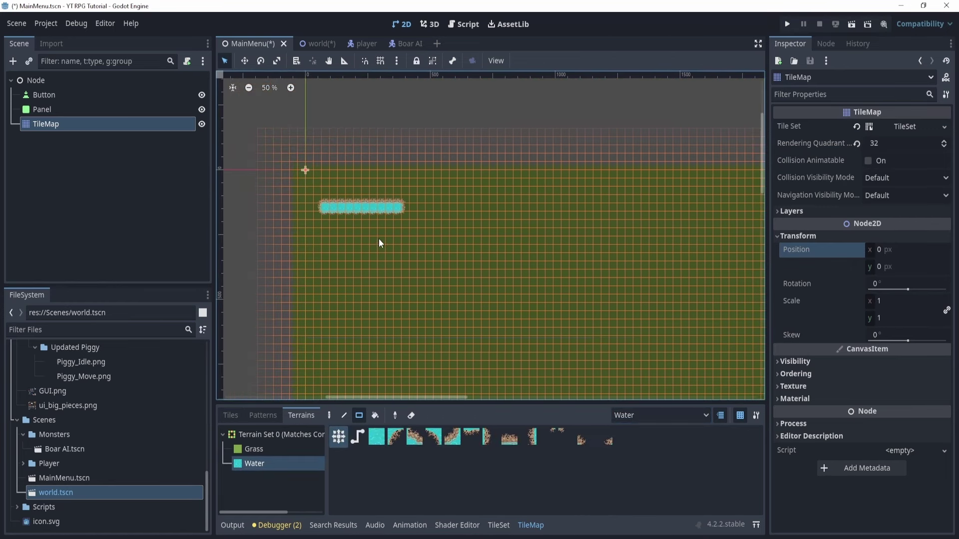
pyautogui.moveTo(336, 234); pyautogui.dragTo(415, 268)
pyautogui.moveTo(418, 312); pyautogui.dragTo(487, 316)
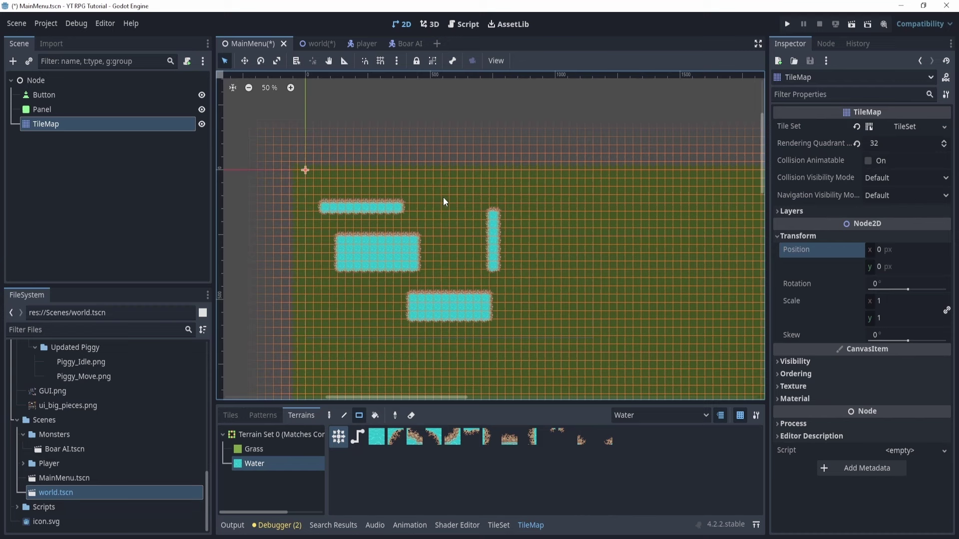
pyautogui.moveTo(524, 188); pyautogui.dragTo(560, 252)
pyautogui.moveTo(559, 310); pyautogui.dragTo(522, 270)
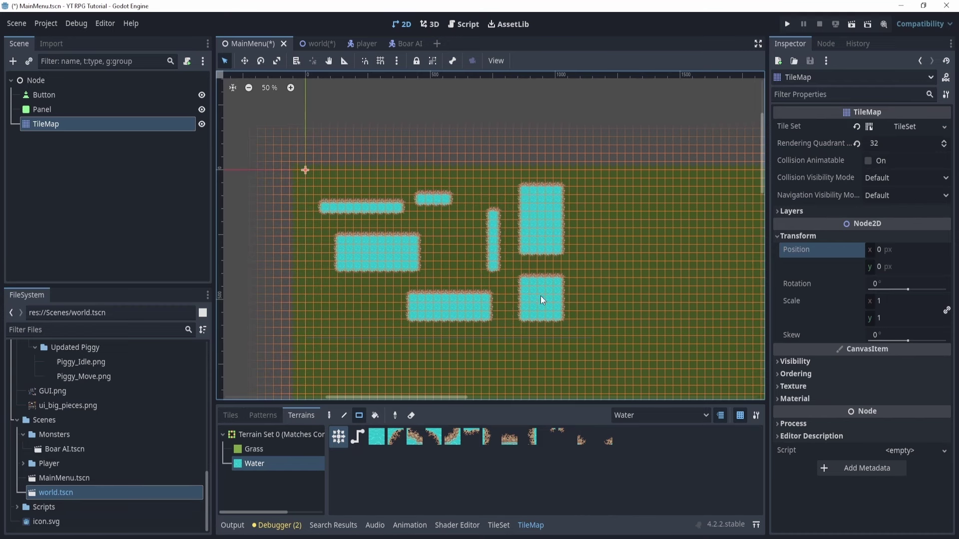
pyautogui.scroll(2, 463, 268)
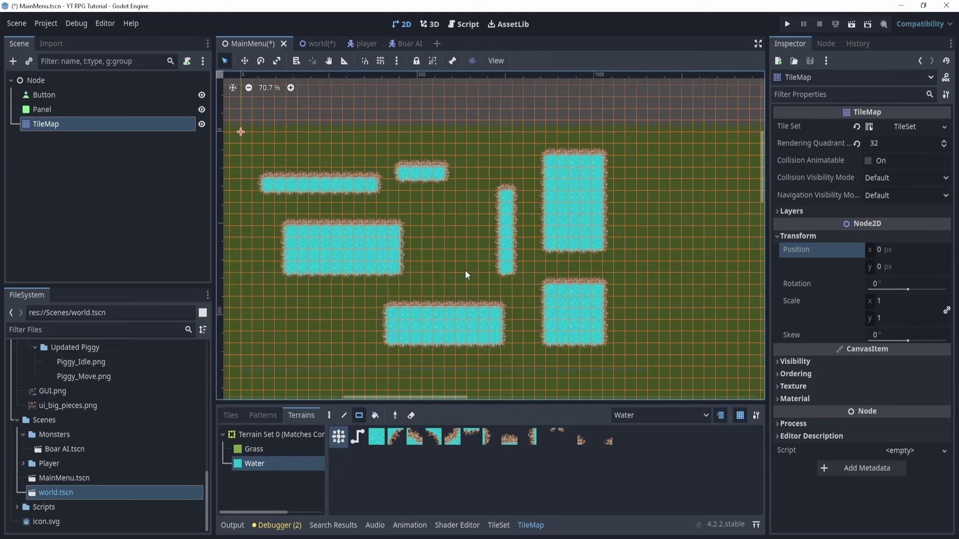
pyautogui.scroll(-1, 469, 268)
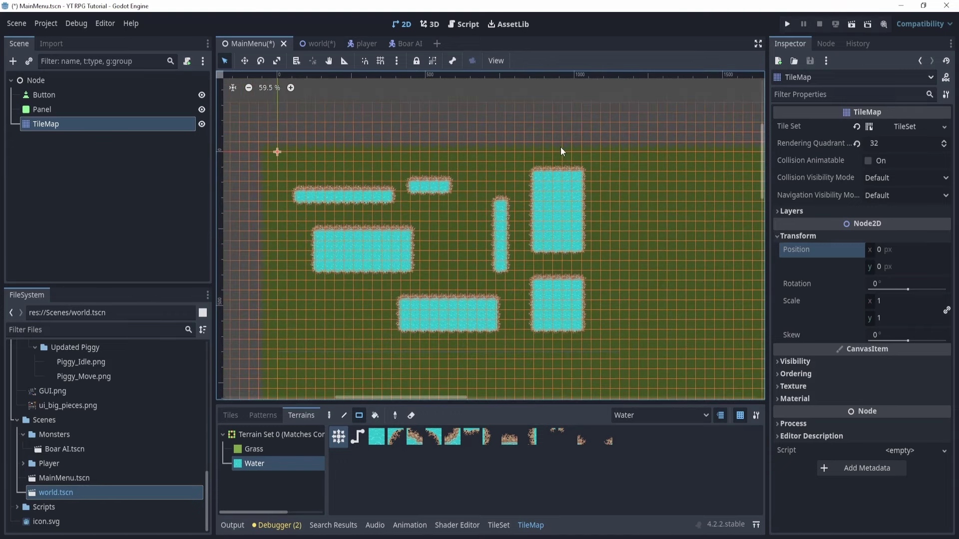
pyautogui.click(75, 109)
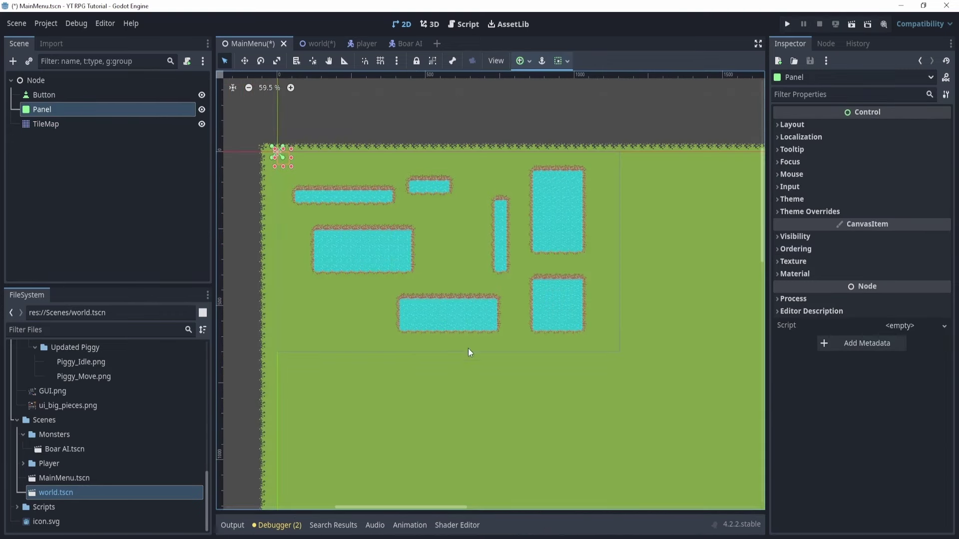
pyautogui.scroll(1, 411, 307)
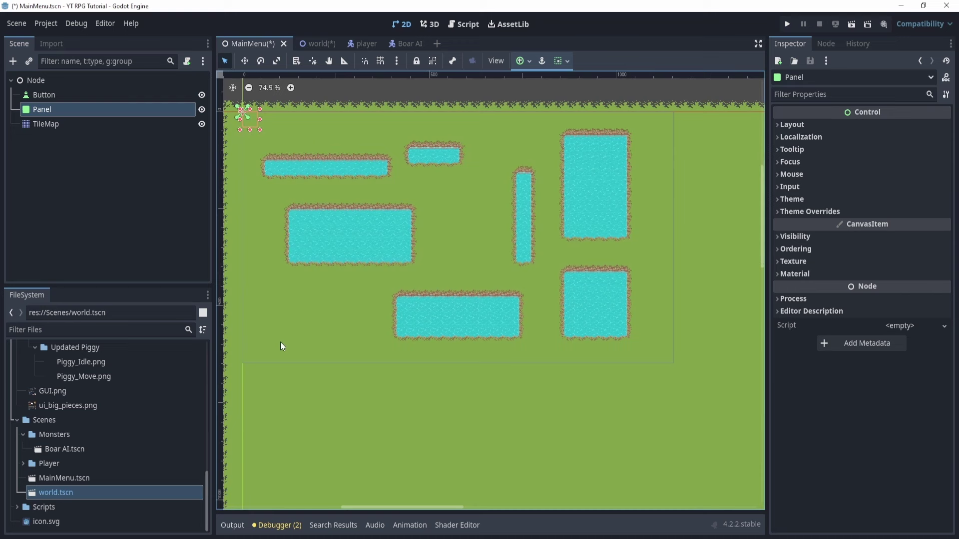
# - Rename the scene's root node to MainMenu
pyautogui.doubleClick(37, 80)
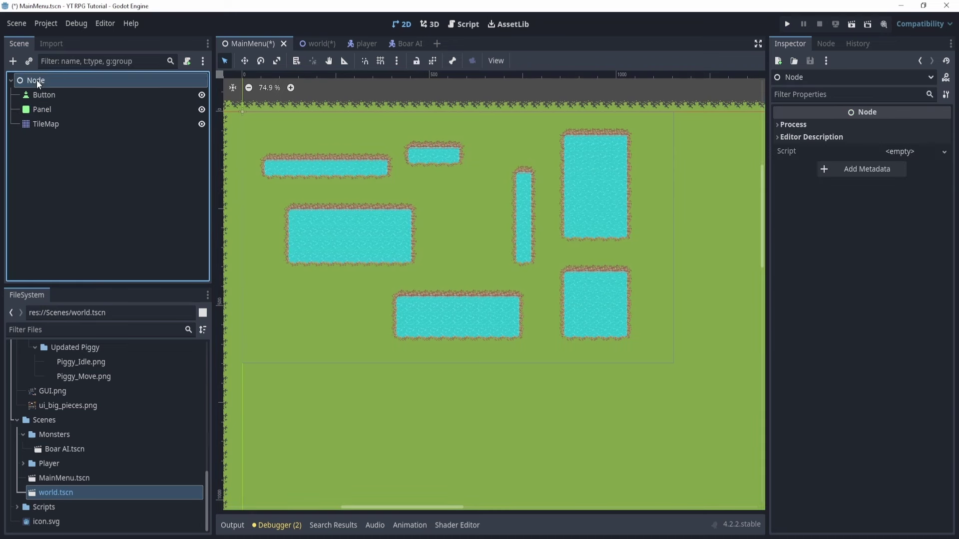
pyautogui.write('M<ain')
pyautogui.press('BackSpace')
pyautogui.press('BackSpace')
pyautogui.press('BackSpace')
pyautogui.press('BackSpace')
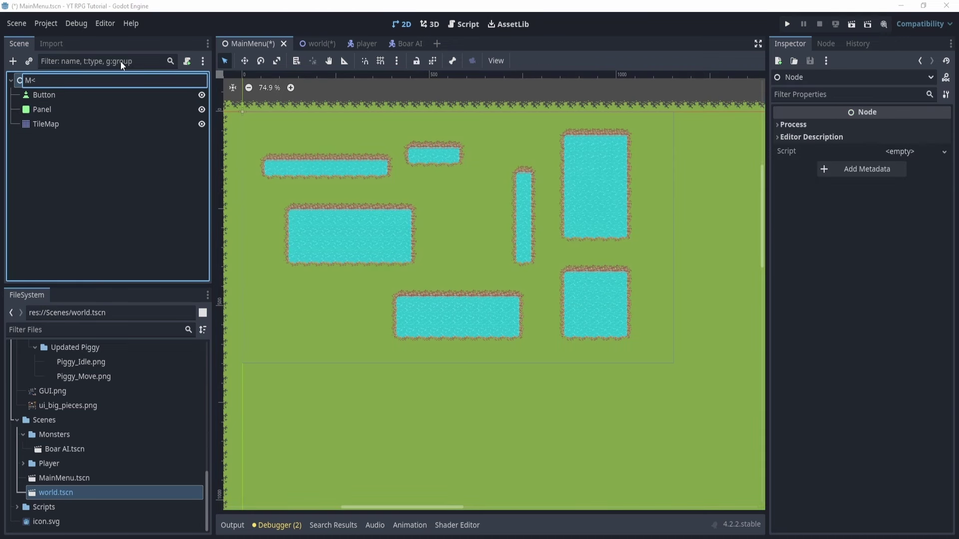
pyautogui.write('ainMenu')
pyautogui.press('Return')
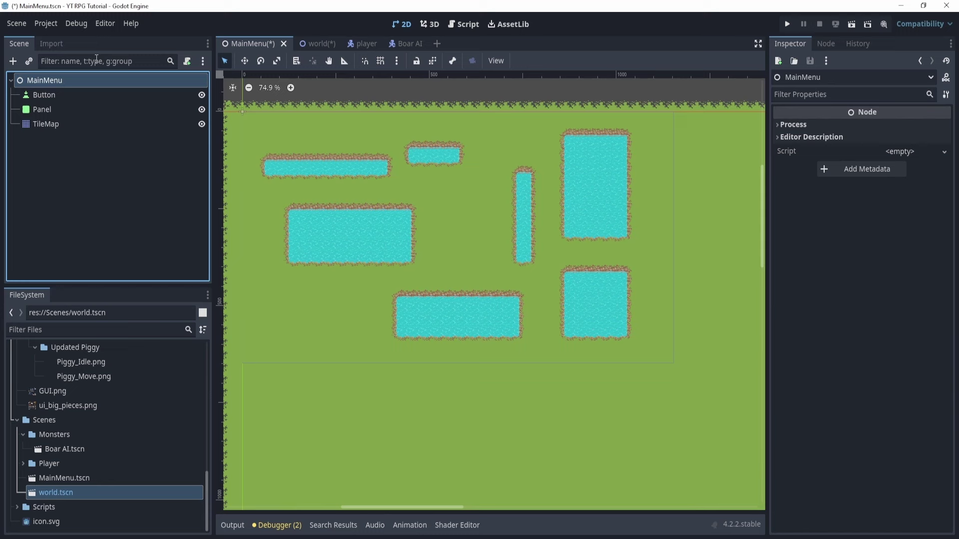
# - Rename the Button node to Player and duplicate it
pyautogui.click(54, 94)
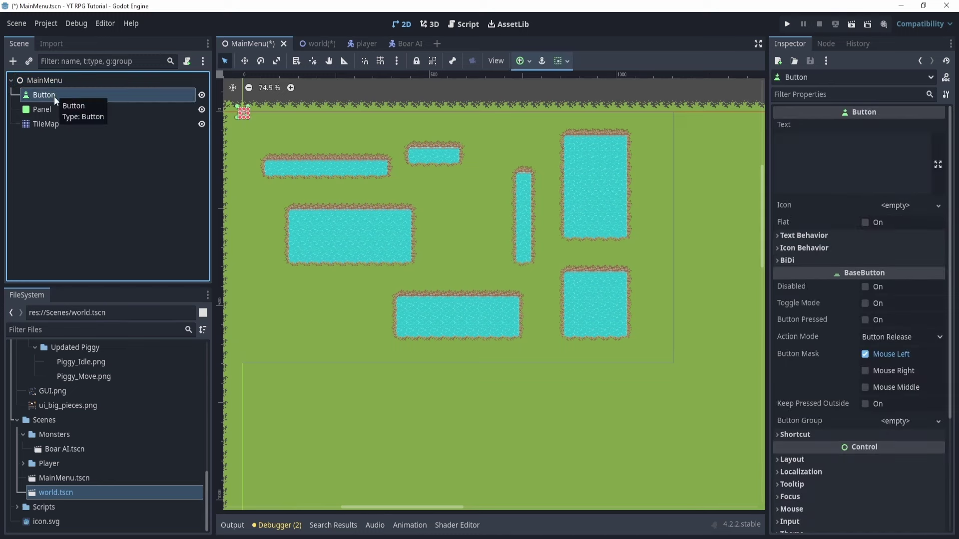
pyautogui.doubleClick(63, 93)
pyautogui.press('BackSpace')
pyautogui.write('Player')
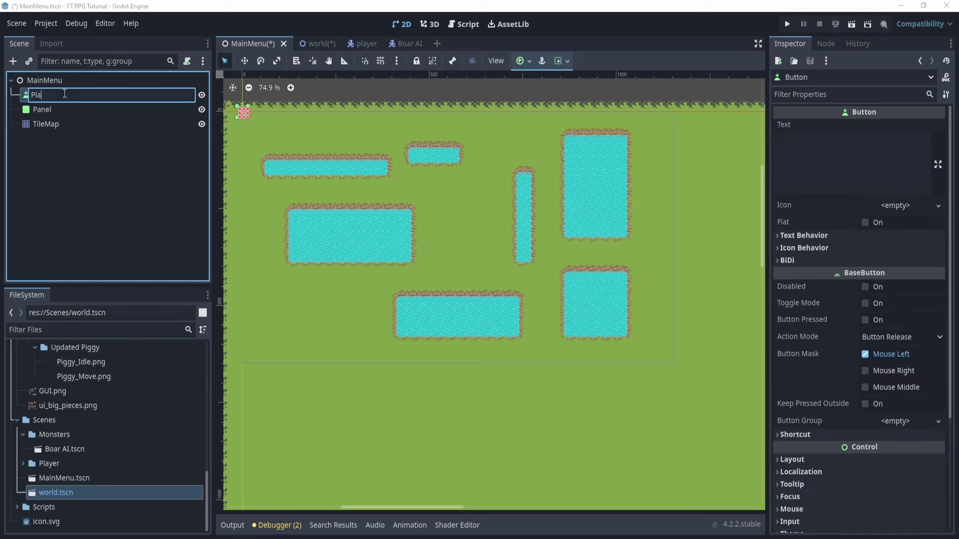
pyautogui.press('Return')
pyautogui.hotkey('ctrl', 'd')
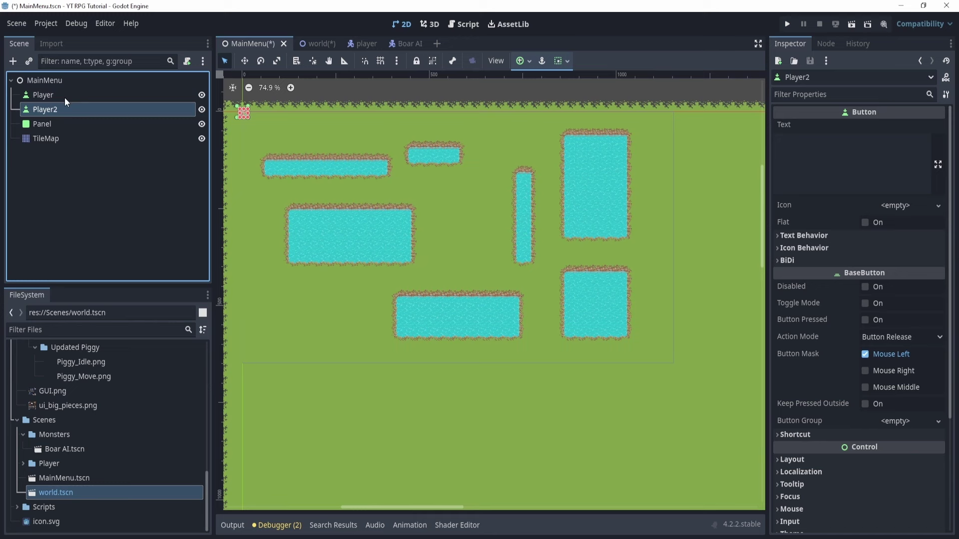
# - Rename the Player button node to Play and the Player2 button node to Quit
pyautogui.click(62, 97)
pyautogui.press('BackSpace')
pyautogui.press('BackSpace')
pyautogui.press('Return')
pyautogui.click(70, 109)
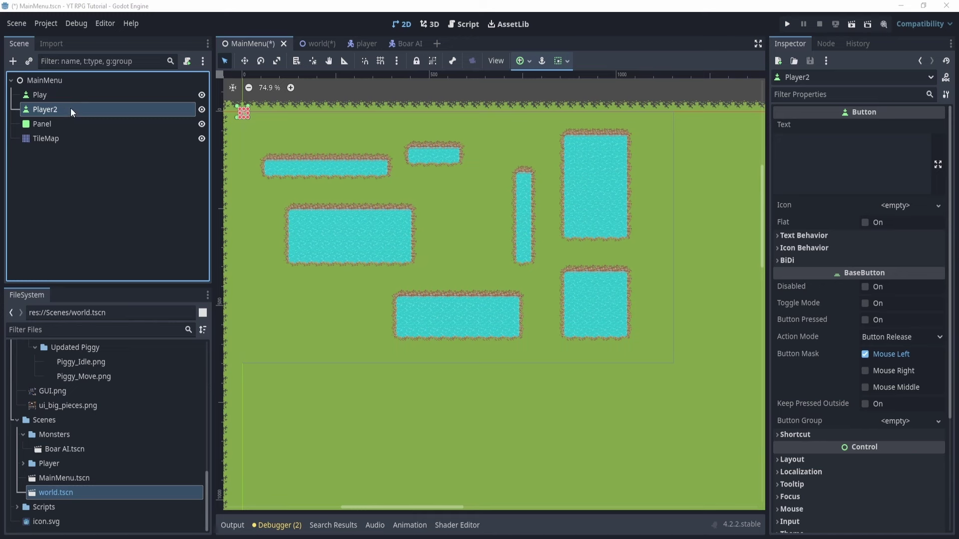
pyautogui.click(70, 108)
pyautogui.write('Quit')
pyautogui.press('Return')
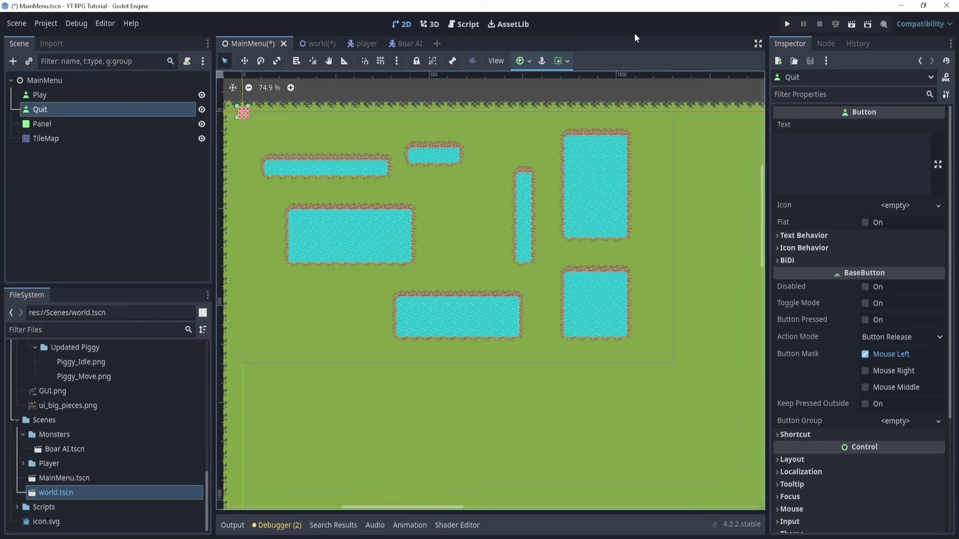
# - Attach a new script named MainMenu.gd, stored in the res://Scripts folder, to the MainMenu root node
pyautogui.click(378, 212)
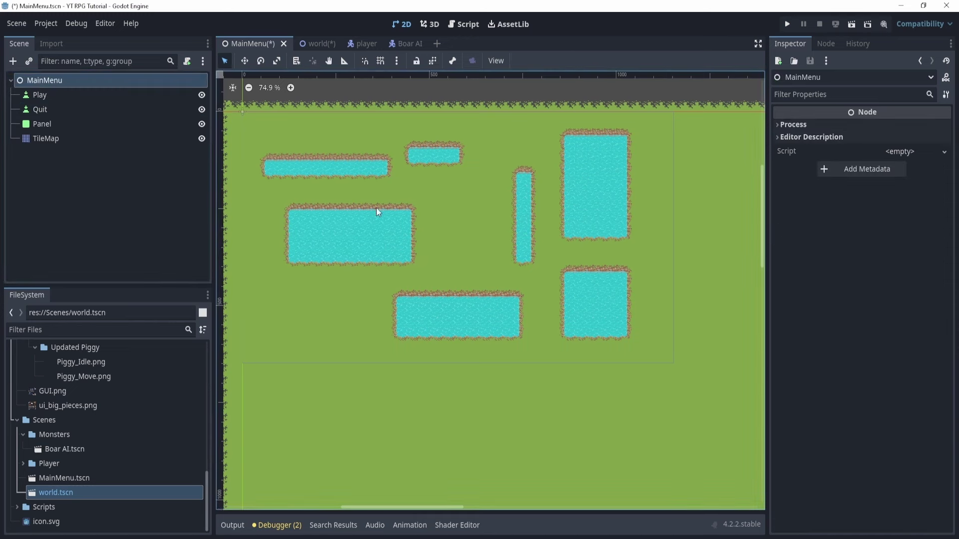
pyautogui.click(187, 61)
pyautogui.click(585, 258)
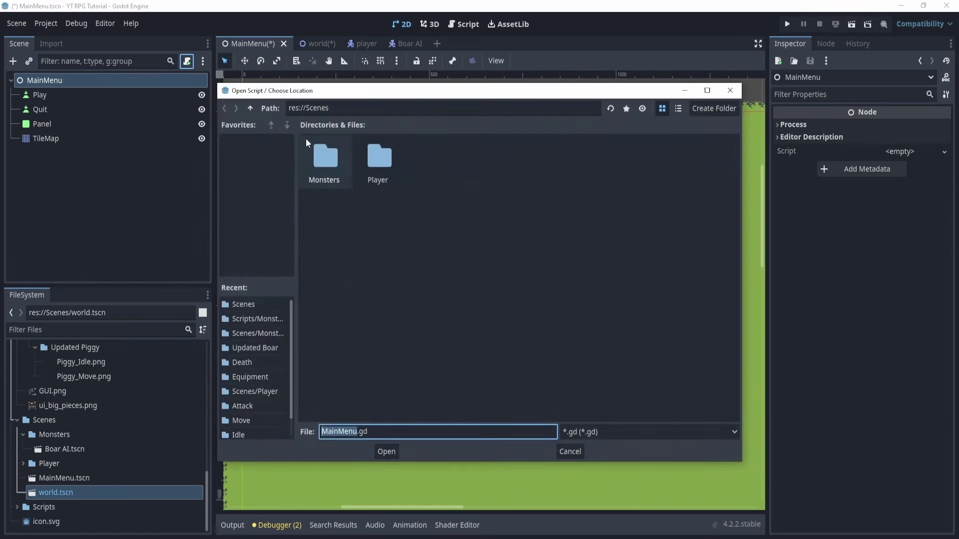
pyautogui.click(250, 108)
pyautogui.doubleClick(447, 163)
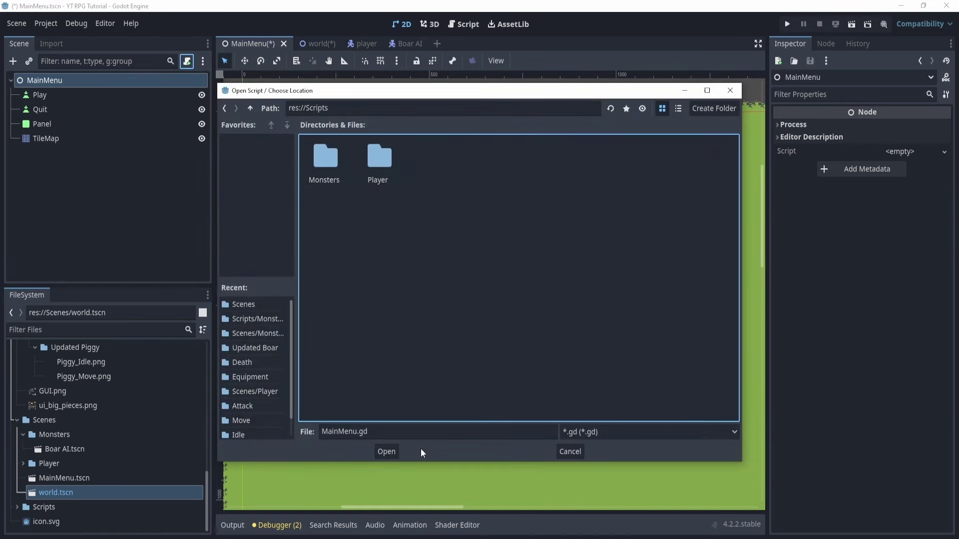
pyautogui.click(385, 451)
pyautogui.click(434, 365)
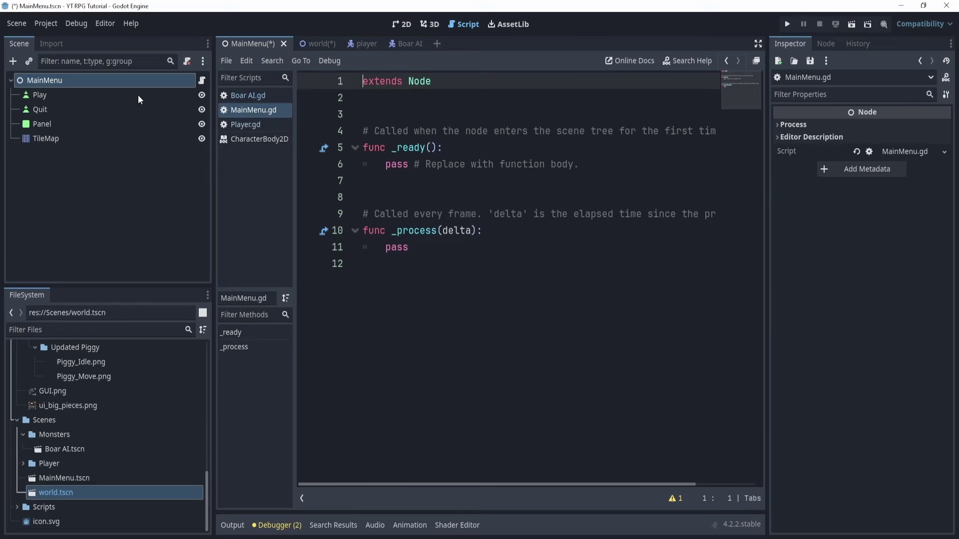
# - Connect the Play button's pressed() signal to the MainMenu script and delete the template's _ready and _process functions
pyautogui.click(122, 100)
pyautogui.click(837, 45)
pyautogui.click(829, 140)
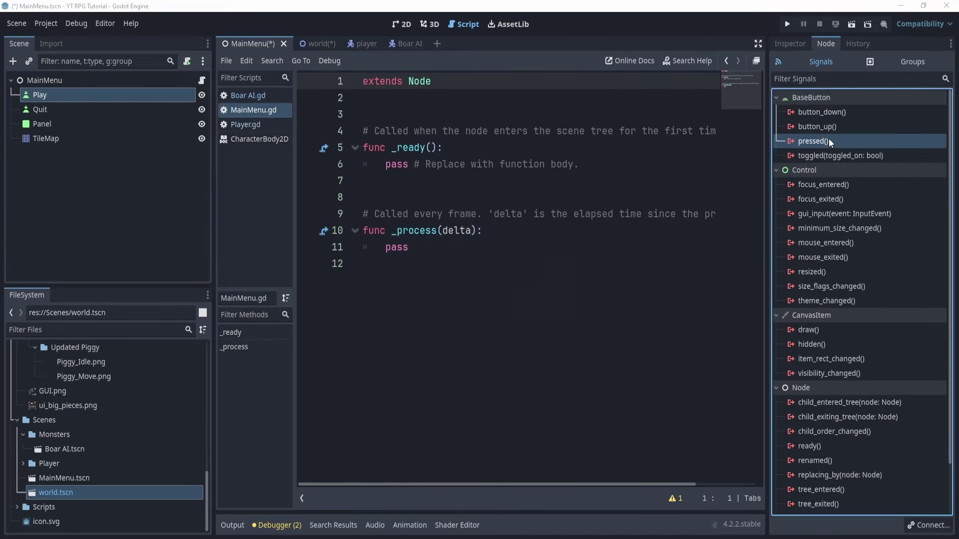
pyautogui.doubleClick(829, 139)
pyautogui.click(442, 400)
pyautogui.moveTo(489, 274); pyautogui.dragTo(337, 125)
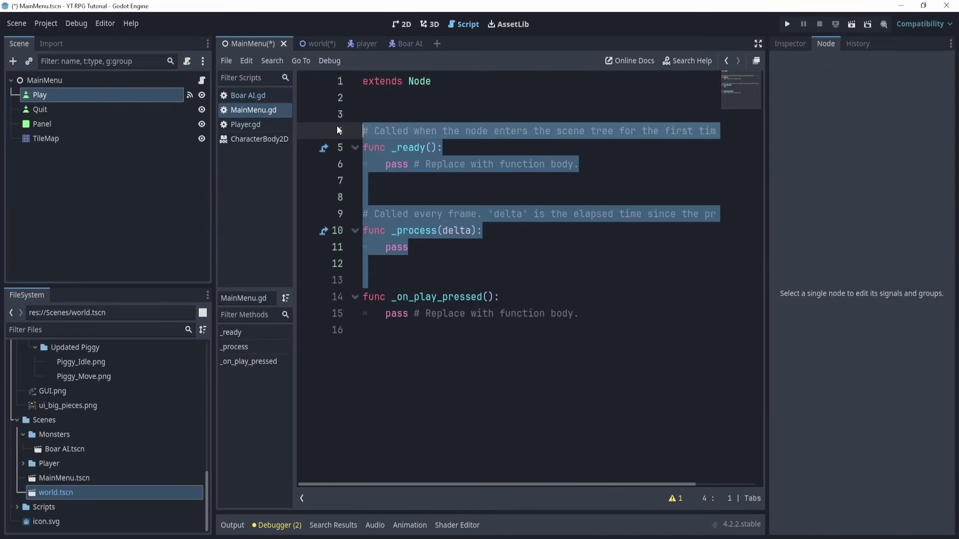
pyautogui.press('BackSpace')
# - Connect the Quit button's pressed() signal to the MainMenu script
pyautogui.click(40, 109)
pyautogui.doubleClick(830, 141)
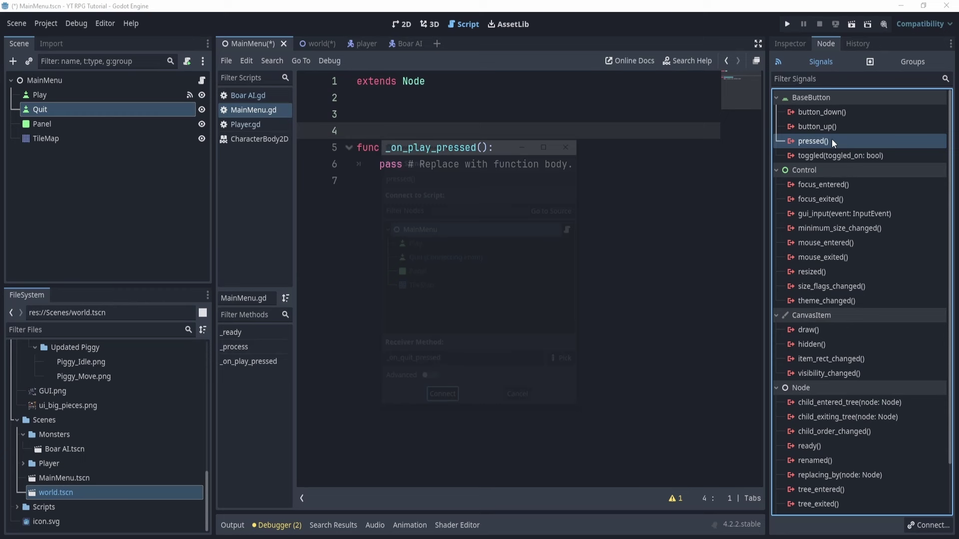
pyautogui.click(458, 404)
# - Replace the placeholder body of _on_quit_pressed with get_tree().quit()
pyautogui.hotkey('shift', 'Down')
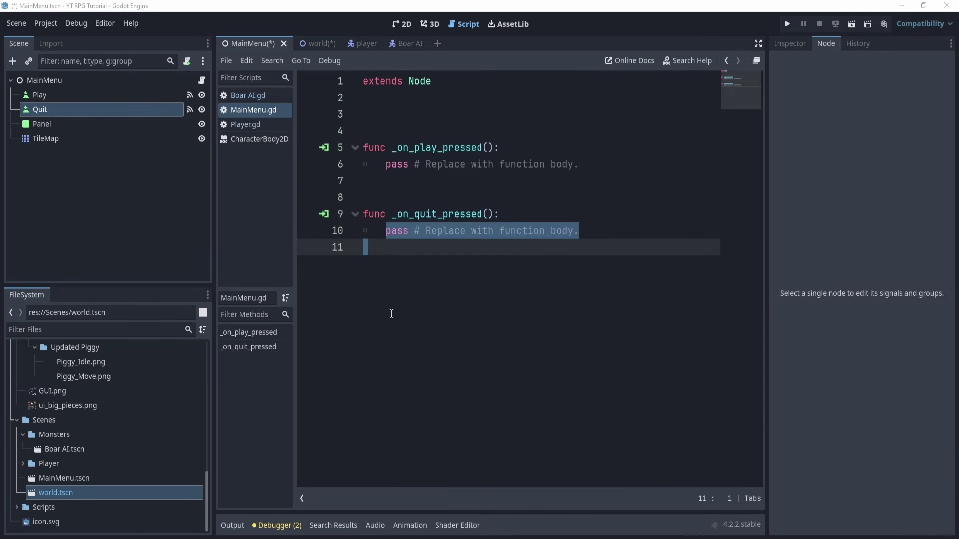
pyautogui.write('get_t')
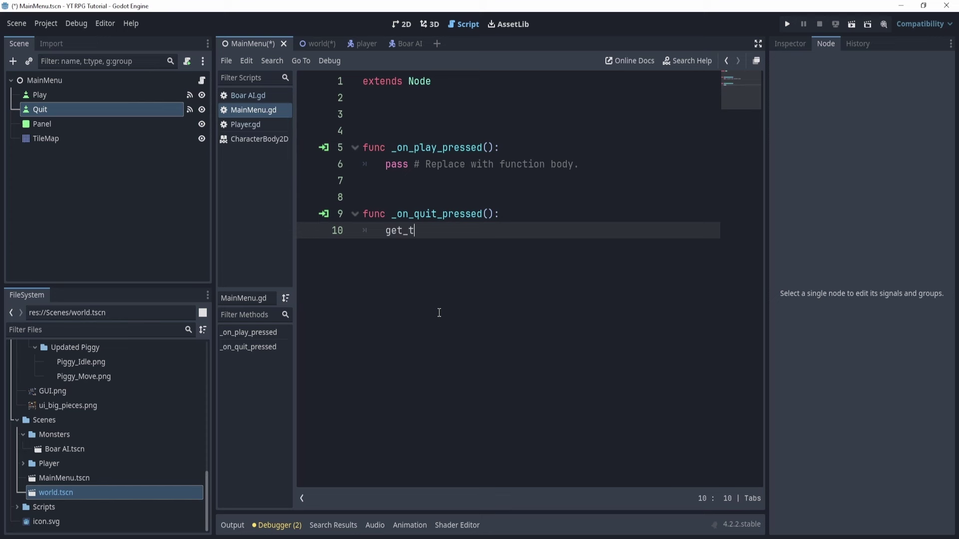
pyautogui.write('r')
pyautogui.press('Return')
pyautogui.write('.')
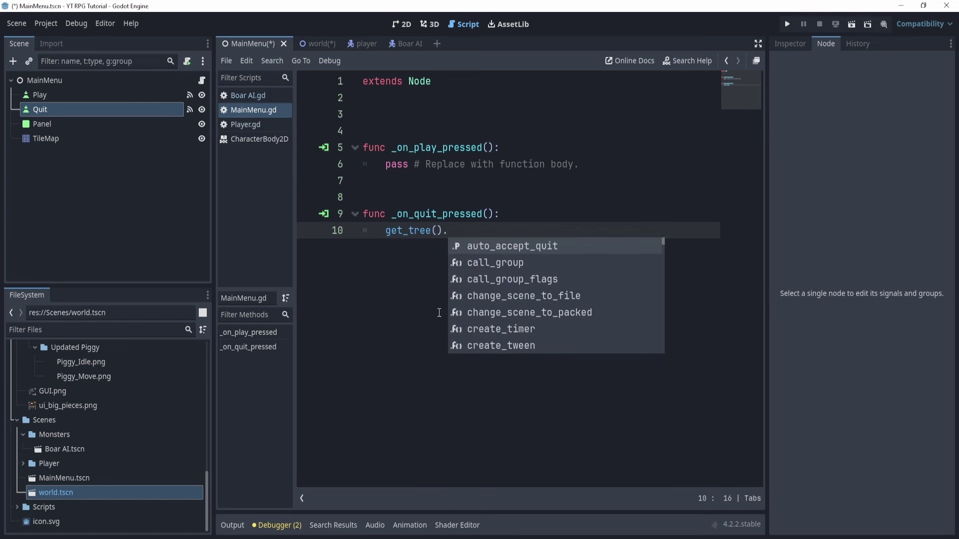
pyautogui.write('qui')
pyautogui.press('Return')
# - Remove the placeholder pass line and its comment from the _on_play_pressed function
pyautogui.press('Up')
pyautogui.press('Up')
pyautogui.press('Up')
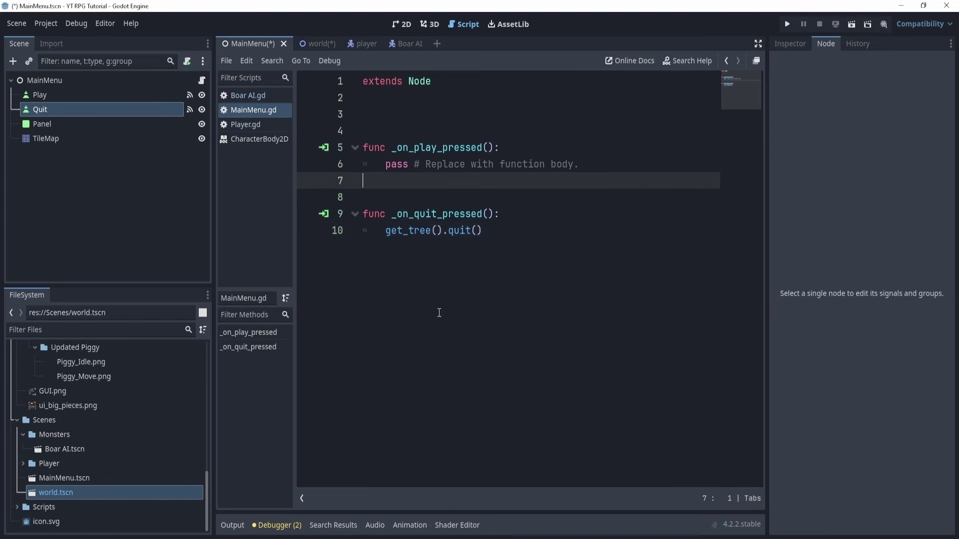
pyautogui.press('BackSpace')
pyautogui.press('BackSpace')
pyautogui.press('BackSpace')
pyautogui.press('BackSpace')
pyautogui.press('BackSpace')
pyautogui.press('BackSpace')
pyautogui.press('BackSpace')
pyautogui.press('BackSpace')
pyautogui.press('BackSpace')
pyautogui.press('BackSpace')
pyautogui.press('BackSpace')
pyautogui.press('BackSpace')
pyautogui.press('BackSpace')
pyautogui.press('BackSpace')
pyautogui.press('BackSpace')
pyautogui.press('BackSpace')
pyautogui.press('BackSpace')
pyautogui.press('BackSpace')
pyautogui.press('BackSpace')
pyautogui.press('BackSpace')
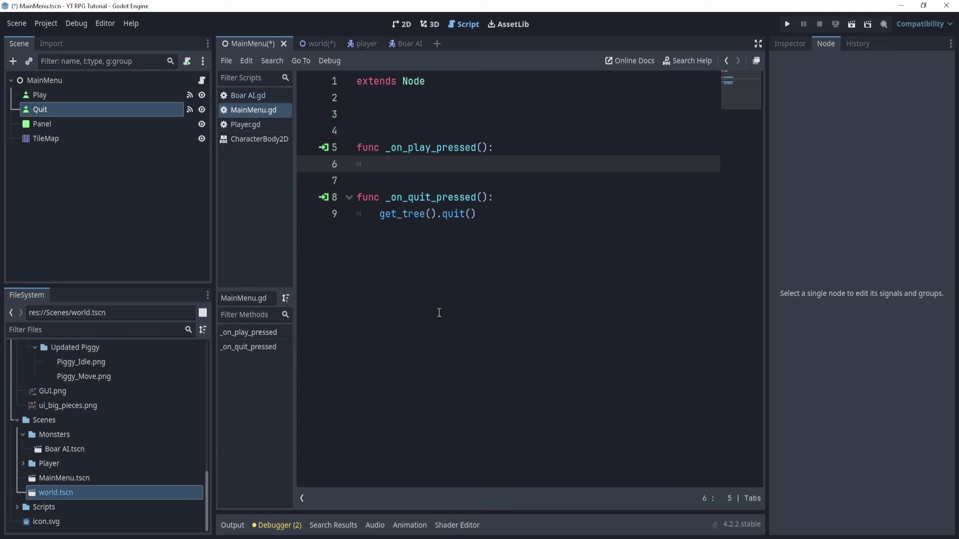
# - Make _on_play_pressed call get_tree().change_scene_to_file("res://Scenes/world.tscn")
pyautogui.write('get_t')
pyautogui.press('Return')
pyautogui.write('.')
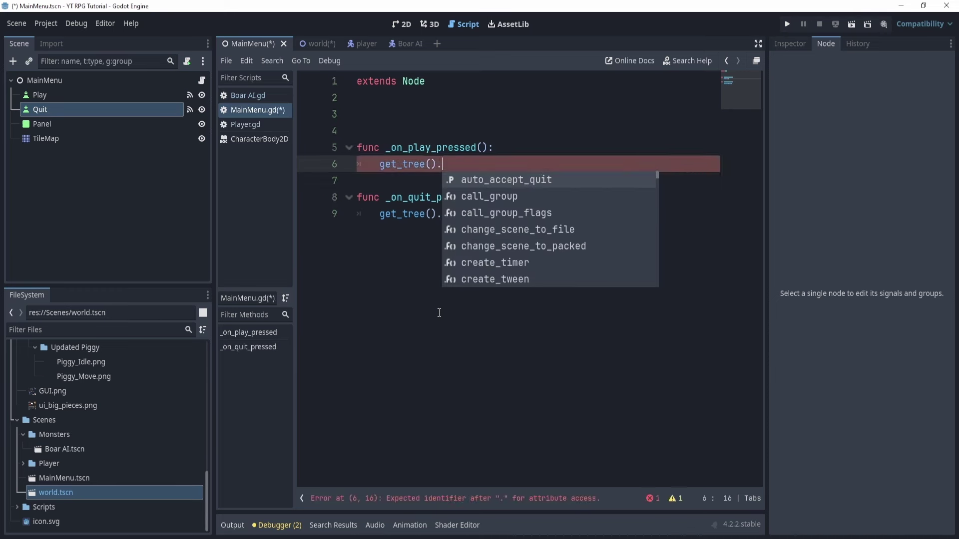
pyautogui.press('Down')
pyautogui.press('Down')
pyautogui.press('Down')
pyautogui.press('Return')
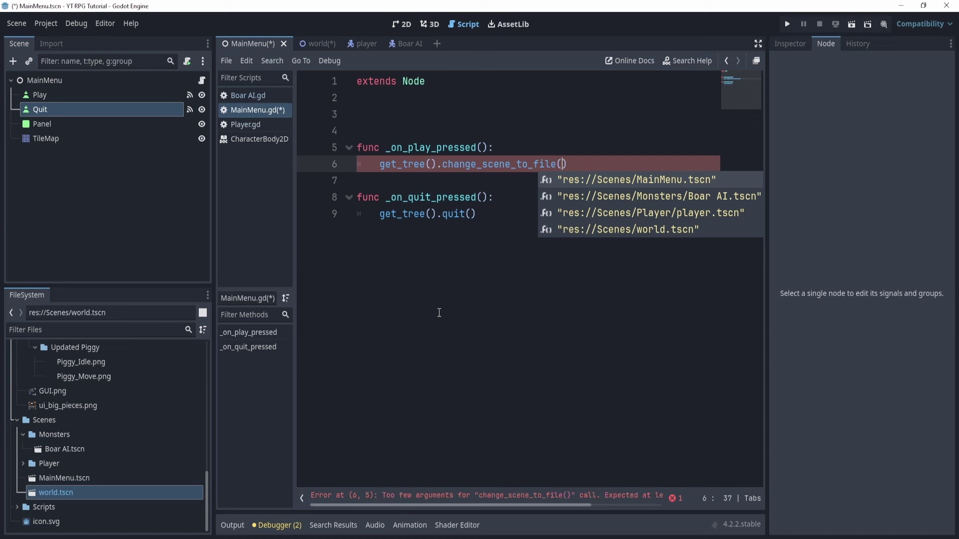
pyautogui.press('Up')
pyautogui.press('Return')
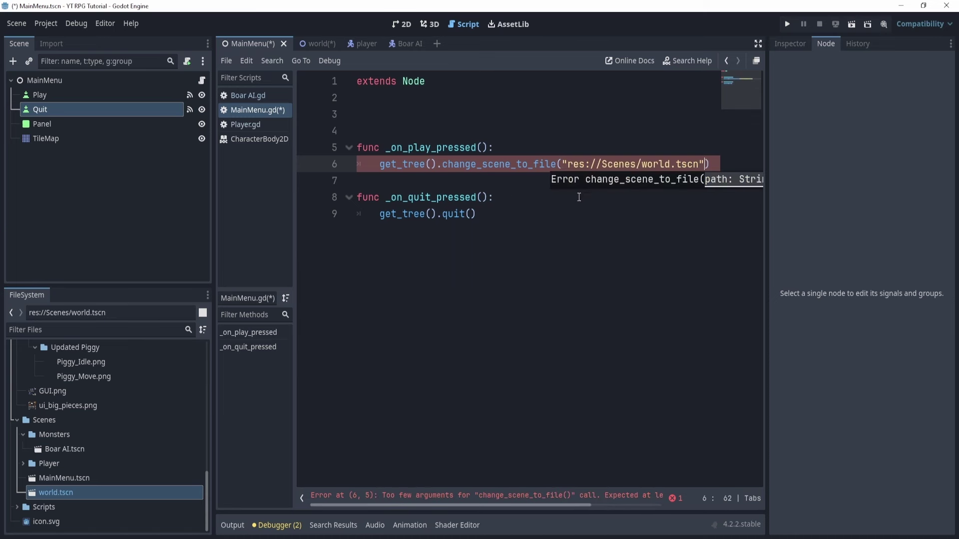
# - Drop the world.tscn file's path onto the empty line below the scene change call and delete it again
pyautogui.click(581, 180)
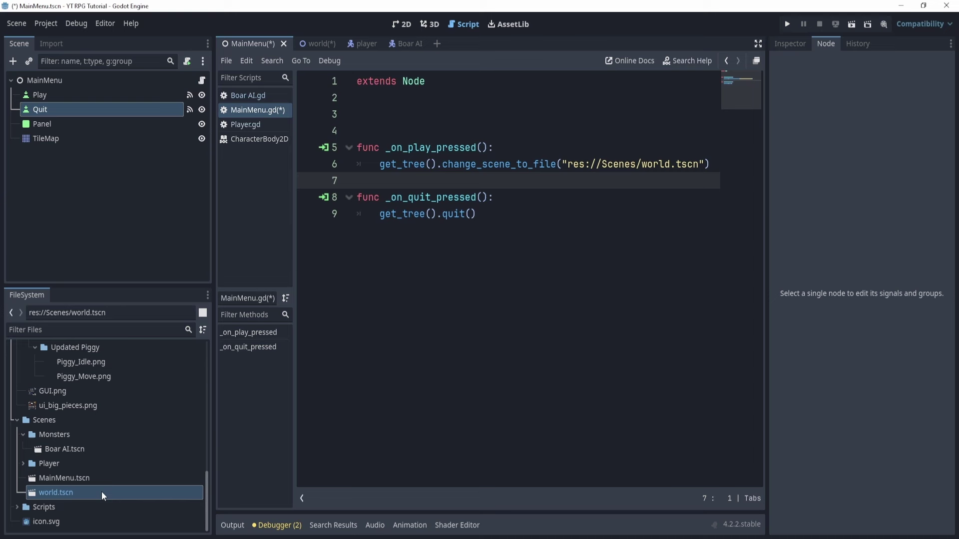
pyautogui.moveTo(101, 491); pyautogui.dragTo(438, 182)
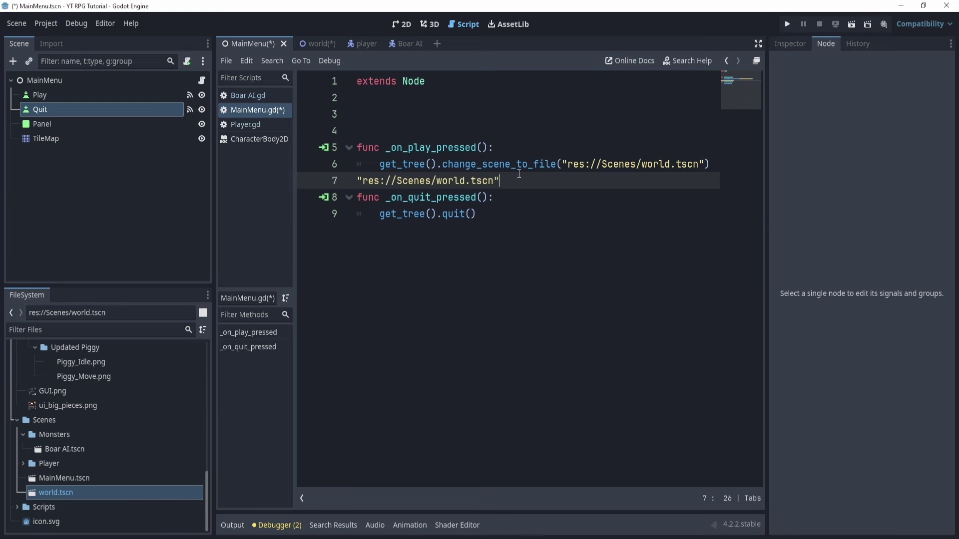
pyautogui.moveTo(519, 174); pyautogui.dragTo(337, 181)
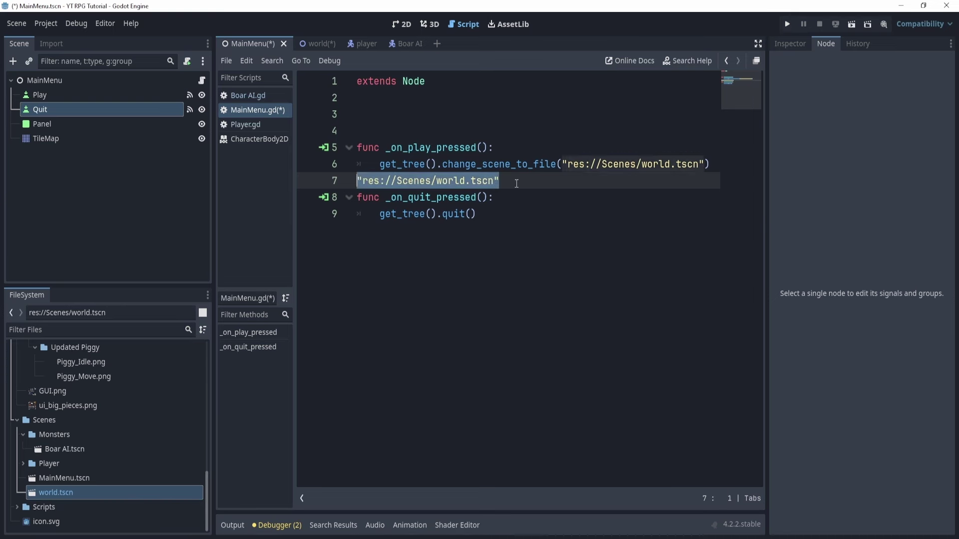
pyautogui.press('BackSpace')
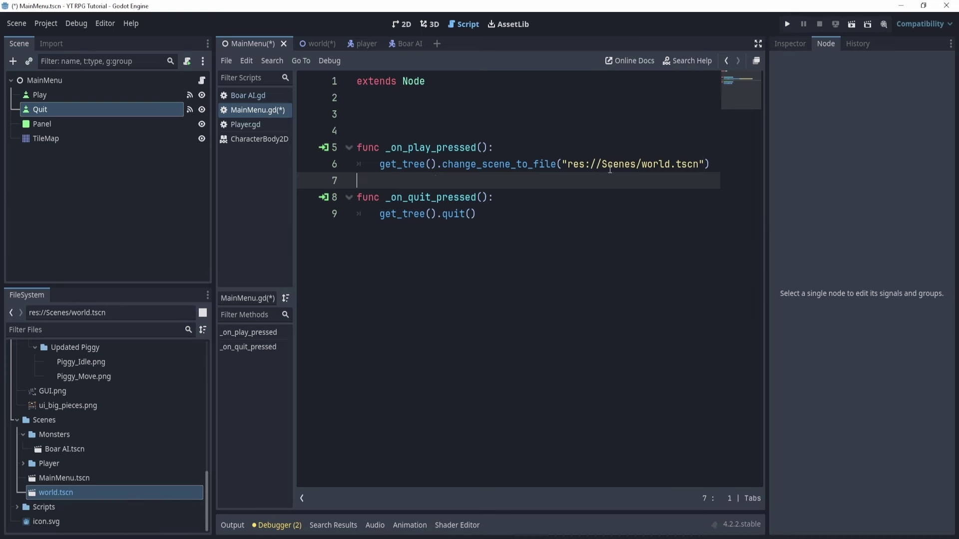
# - Copy the path of world.tscn from the FileSystem, paste it on the empty line 7 and undo the paste
pyautogui.rightClick(68, 494)
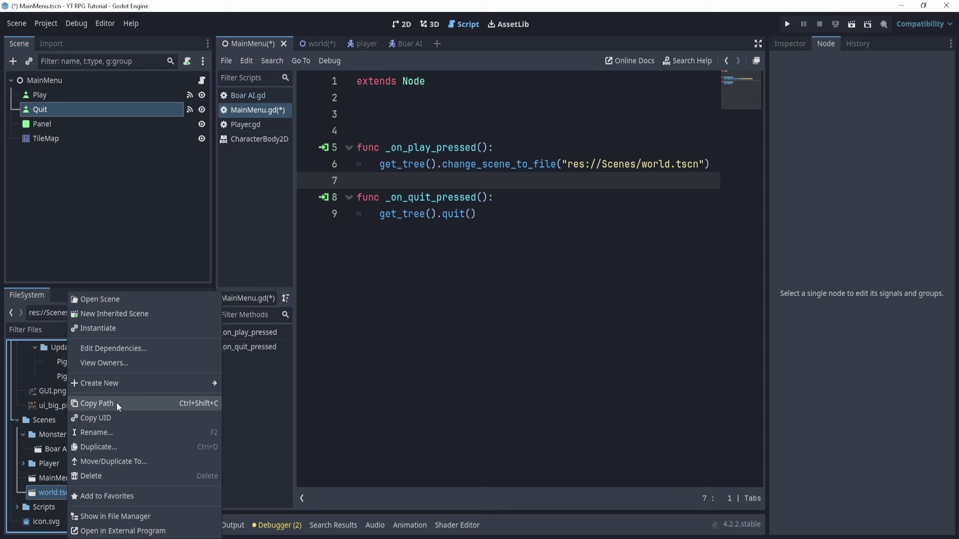
pyautogui.click(203, 402)
pyautogui.click(426, 182)
pyautogui.hotkey('ctrl', 'v')
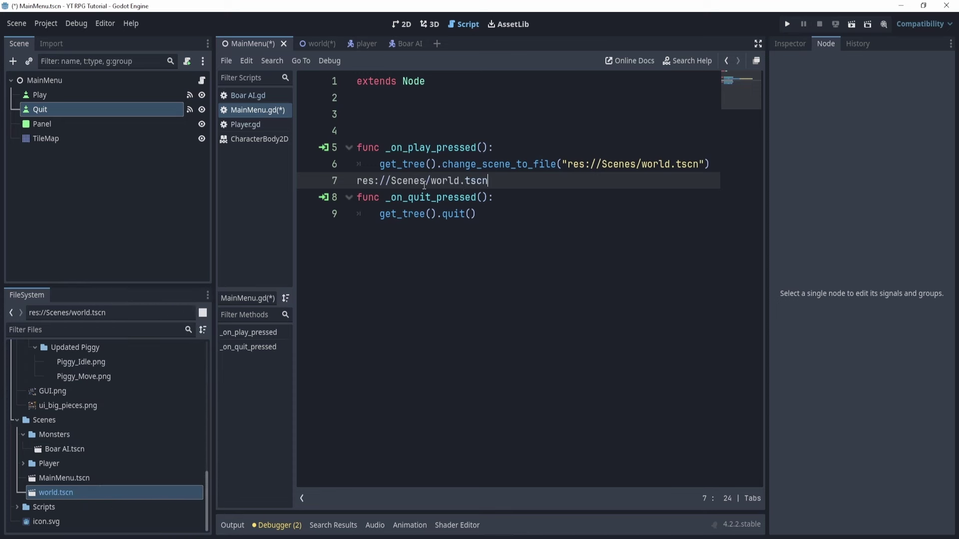
pyautogui.hotkey('ctrl', 'z')
# - In the 2D view, enlarge the Panel and centre it within the viewport frame, moving TileMap up to be MainMenu's first child
pyautogui.click(401, 24)
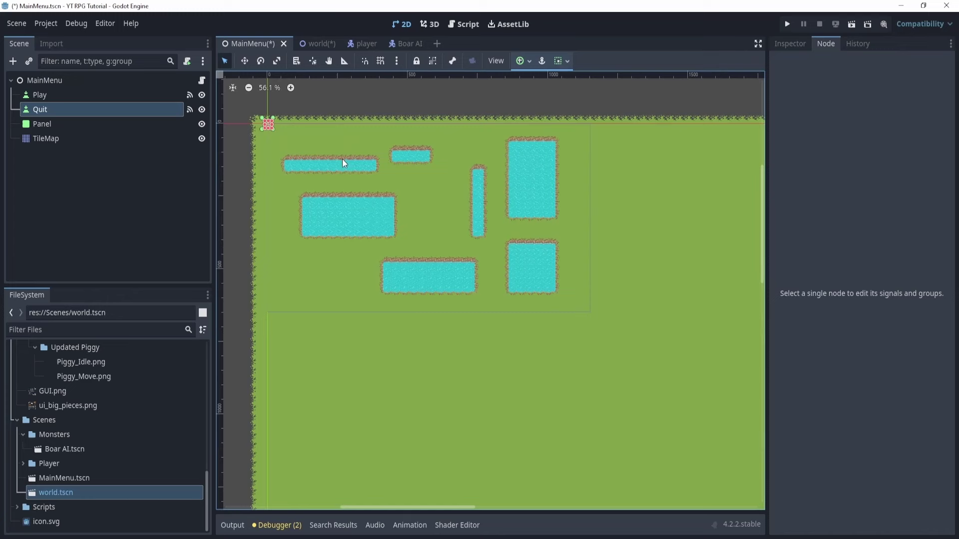
pyautogui.click(58, 126)
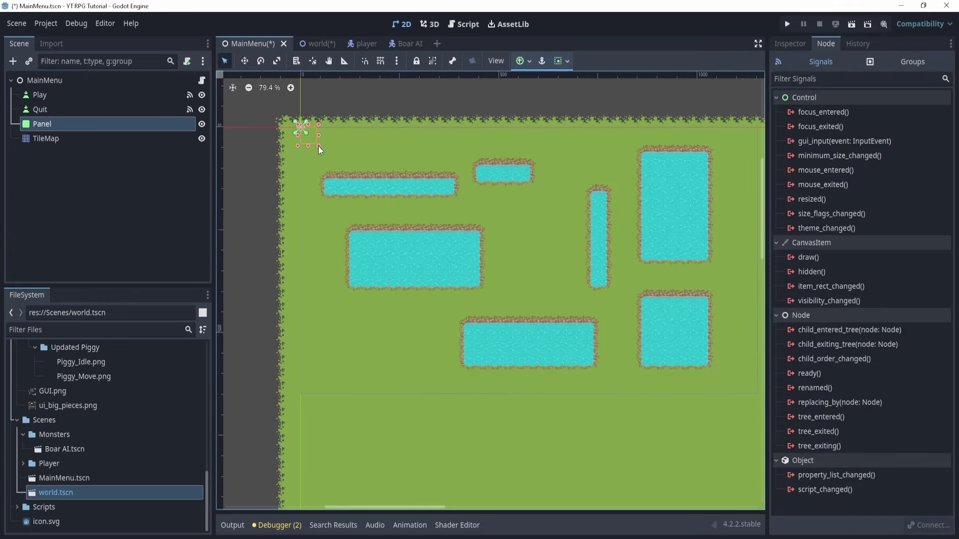
pyautogui.moveTo(305, 134); pyautogui.dragTo(684, 357)
pyautogui.moveTo(609, 280); pyautogui.dragTo(663, 304)
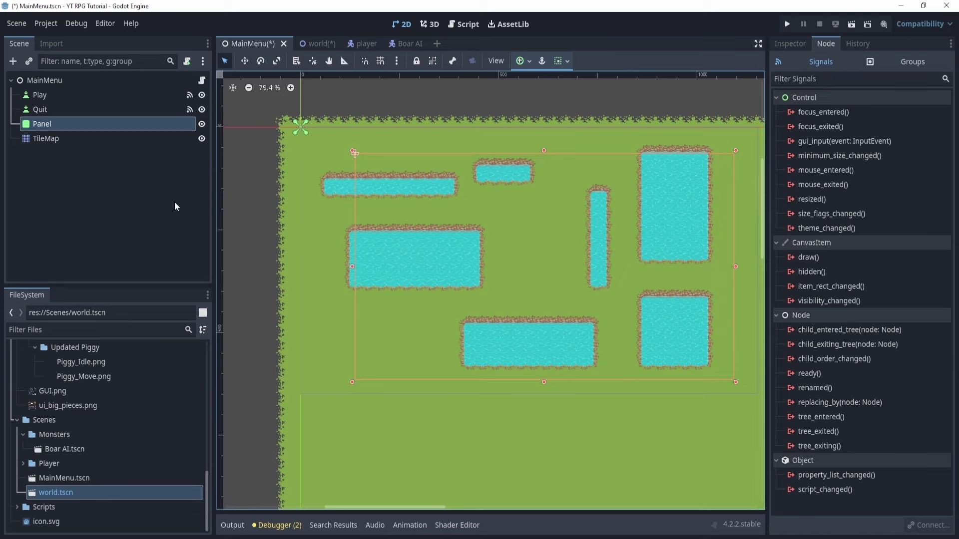
pyautogui.moveTo(56, 139); pyautogui.dragTo(50, 89)
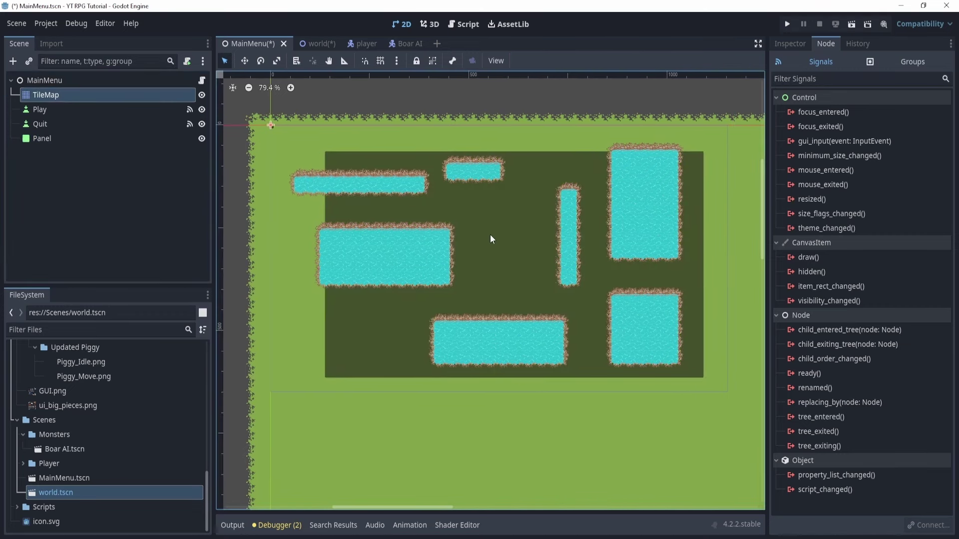
pyautogui.moveTo(490, 235)
pyautogui.mouseDown()
pyautogui.moveTo(498, 226)
pyautogui.moveTo(488, 222)
pyautogui.mouseUp()
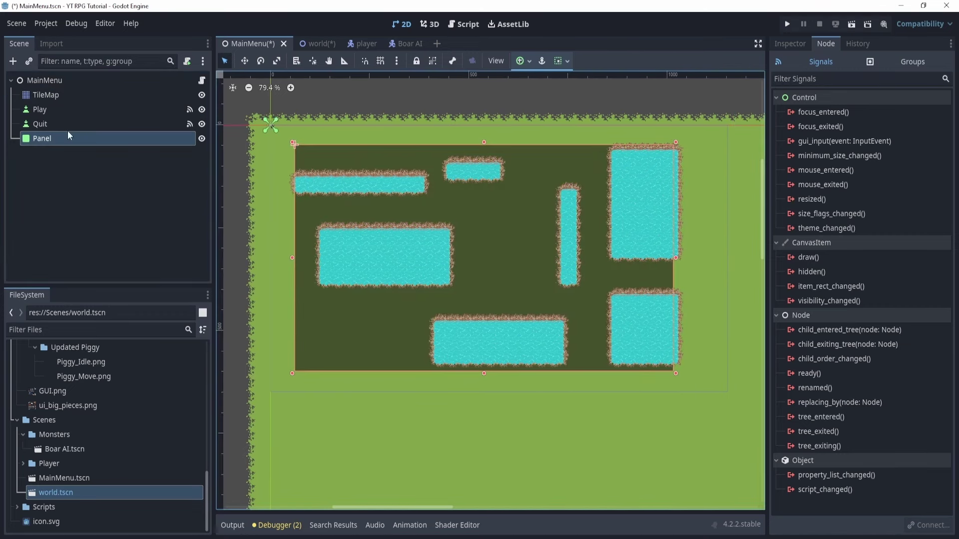
# - Set the Z Index of the TileMap's Grass layer to -1 and of its Water layer to 0
pyautogui.click(49, 98)
pyautogui.click(790, 43)
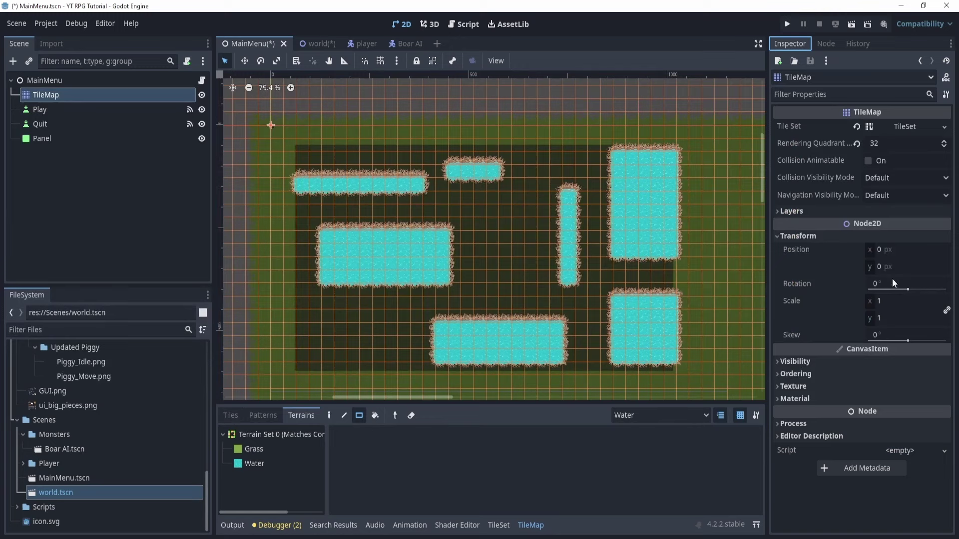
pyautogui.click(819, 211)
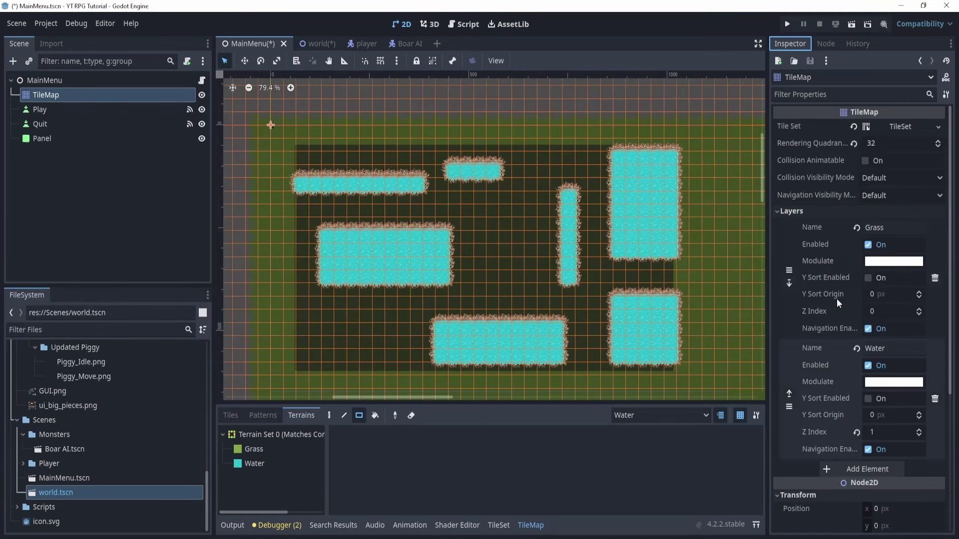
pyautogui.click(918, 315)
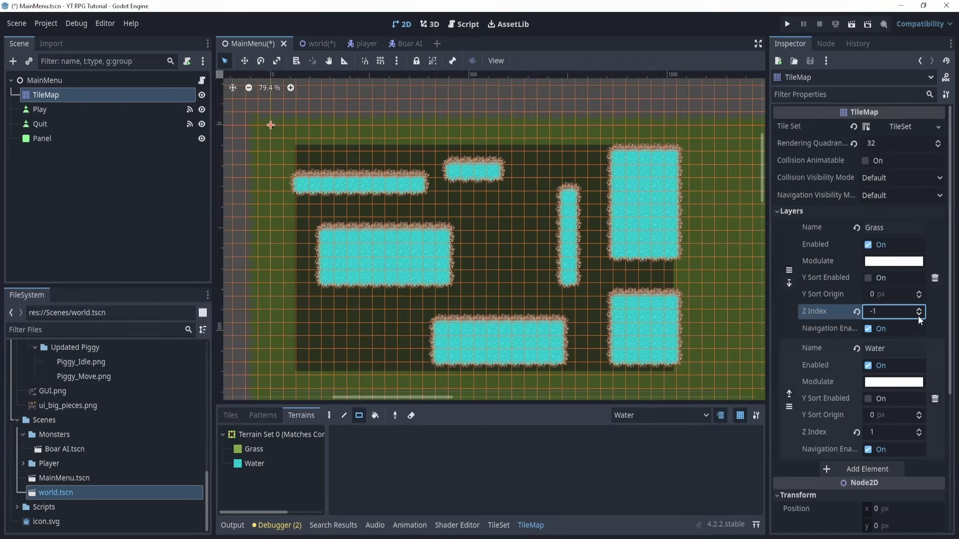
pyautogui.click(917, 436)
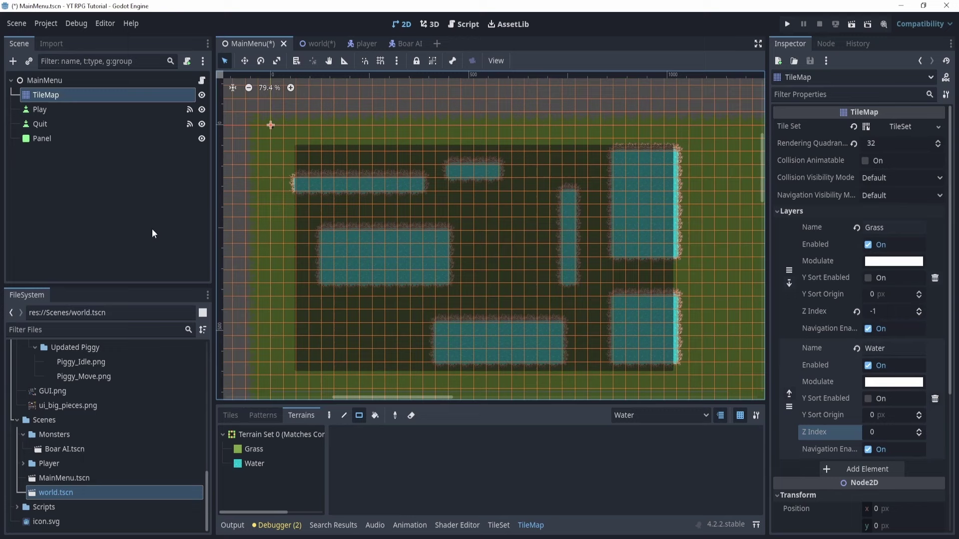
# - Enlarge the Play button slightly and move it onto the panel, over the eastern part of the large western pond
pyautogui.click(73, 141)
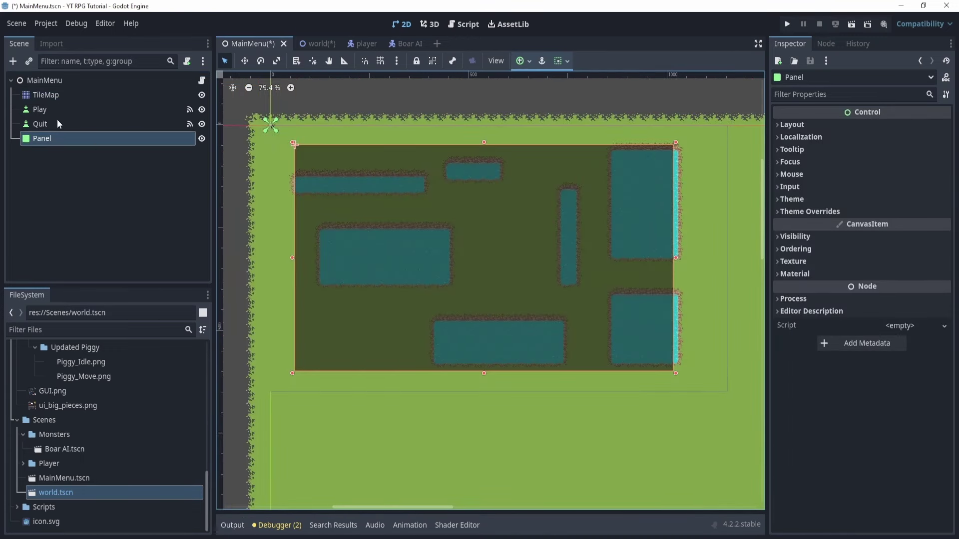
pyautogui.click(46, 109)
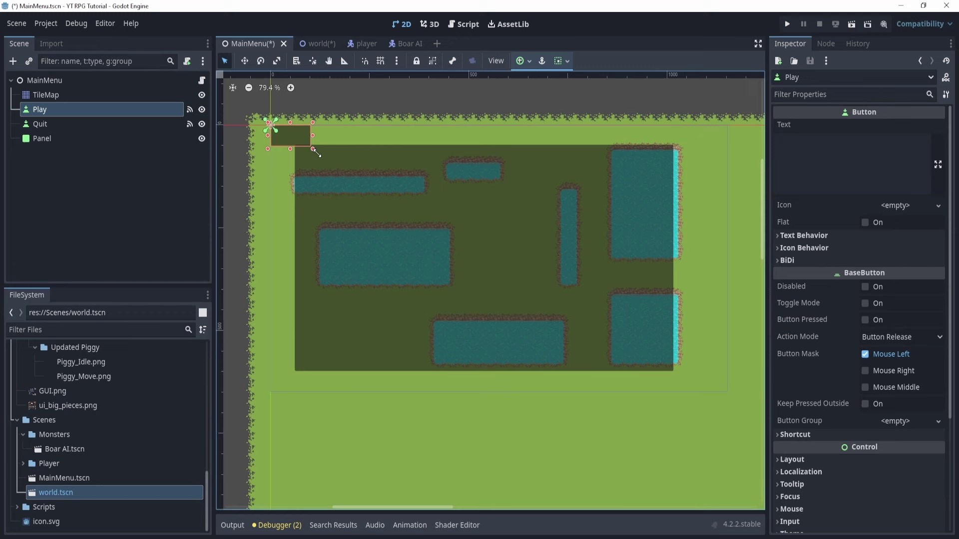
pyautogui.moveTo(313, 150); pyautogui.dragTo(413, 255)
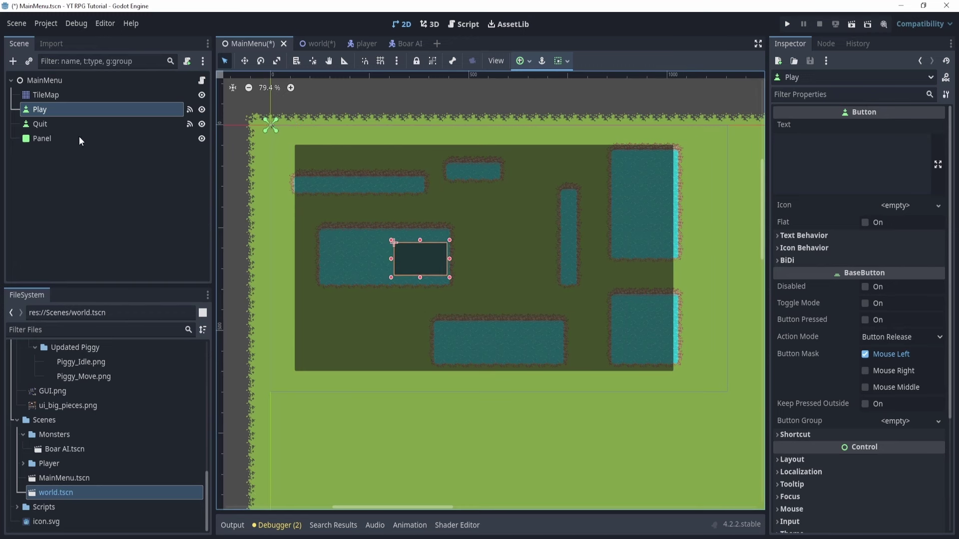
# - Enlarge the Quit button, move it onto the panel east of the Play button and set its text to "Quit"
pyautogui.click(50, 124)
pyautogui.moveTo(280, 134); pyautogui.dragTo(320, 154)
pyautogui.moveTo(297, 134); pyautogui.dragTo(529, 259)
pyautogui.click(806, 150)
pyautogui.write('Quit')
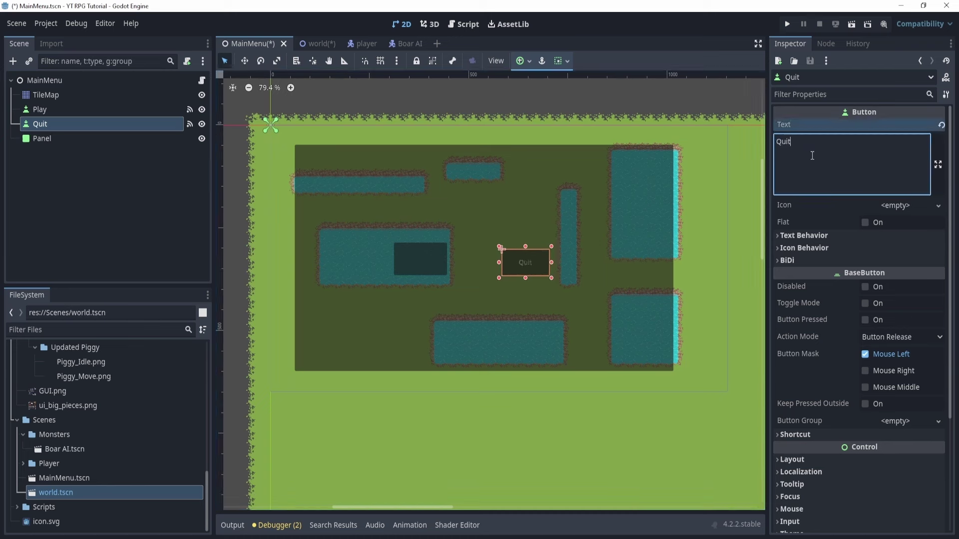
# - Set the text of the Play button node to "Player"
pyautogui.click(75, 110)
pyautogui.click(870, 157)
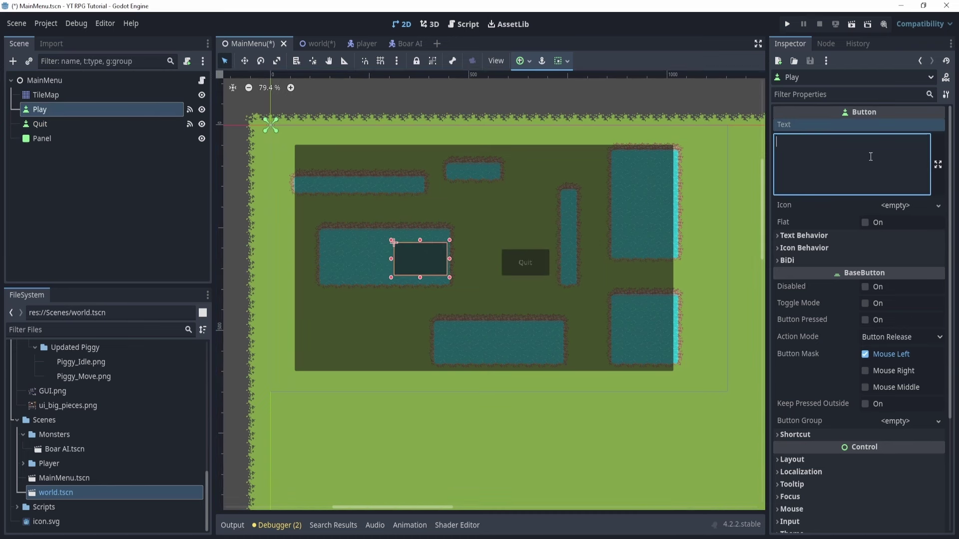
pyautogui.write('Player')
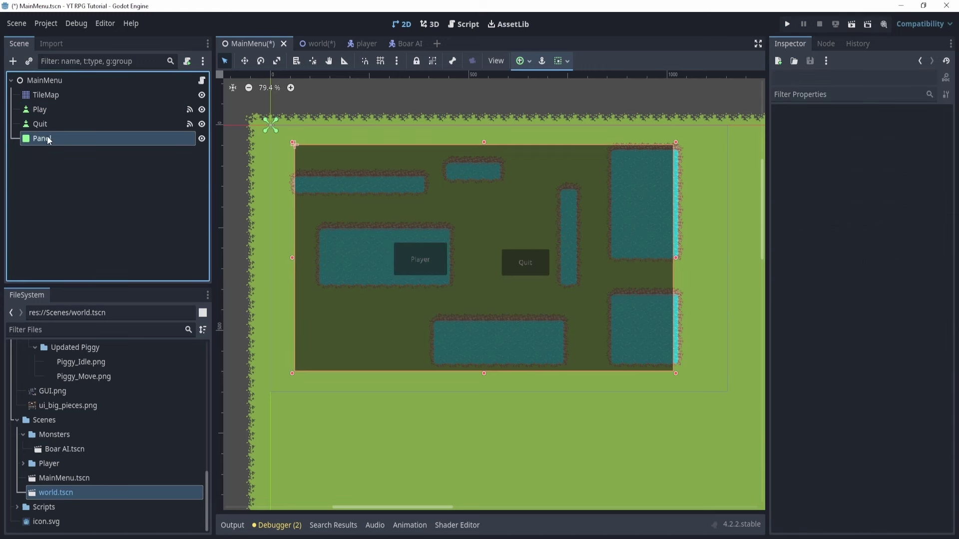
# - Move Panel directly above Play in the MainMenu scene tree, then test-run the project and close the game
pyautogui.moveTo(48, 141); pyautogui.dragTo(50, 103)
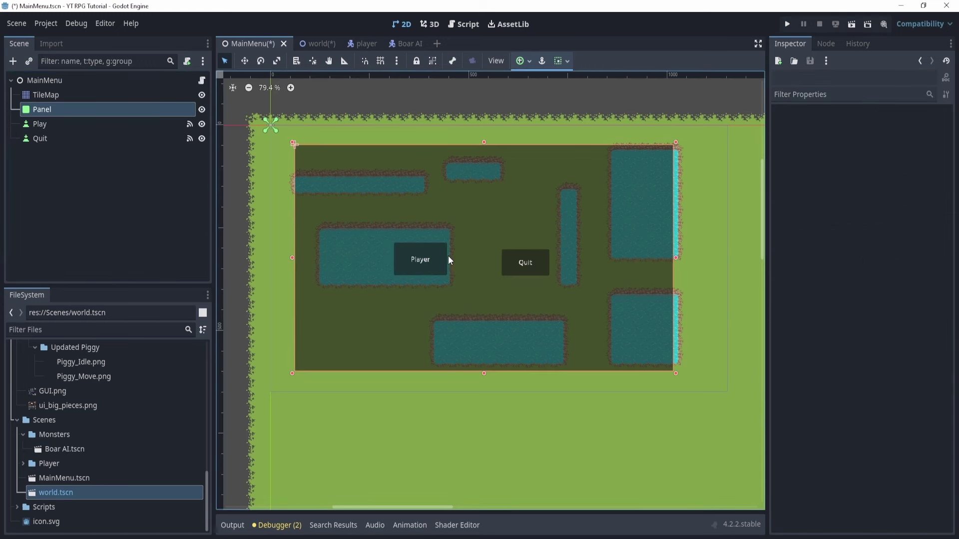
pyautogui.click(786, 24)
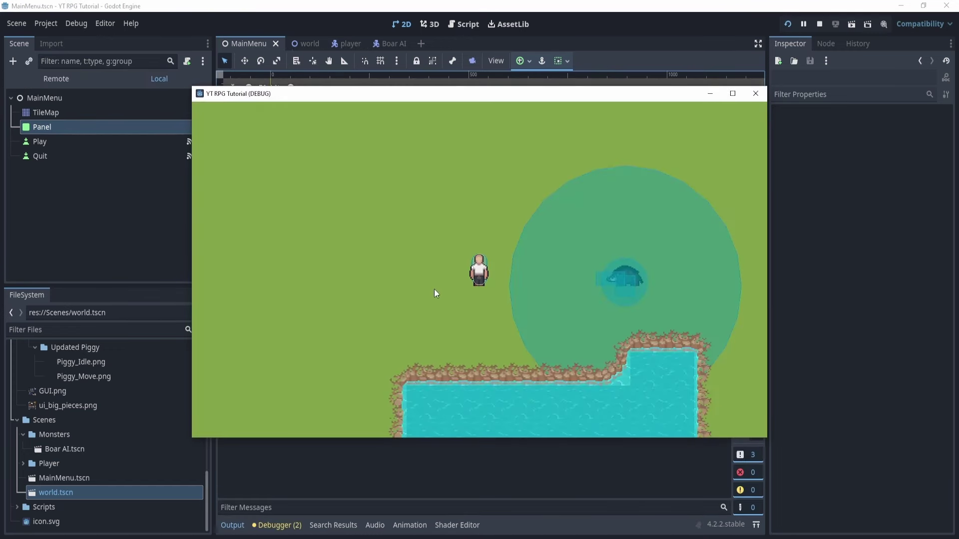
pyautogui.click(755, 94)
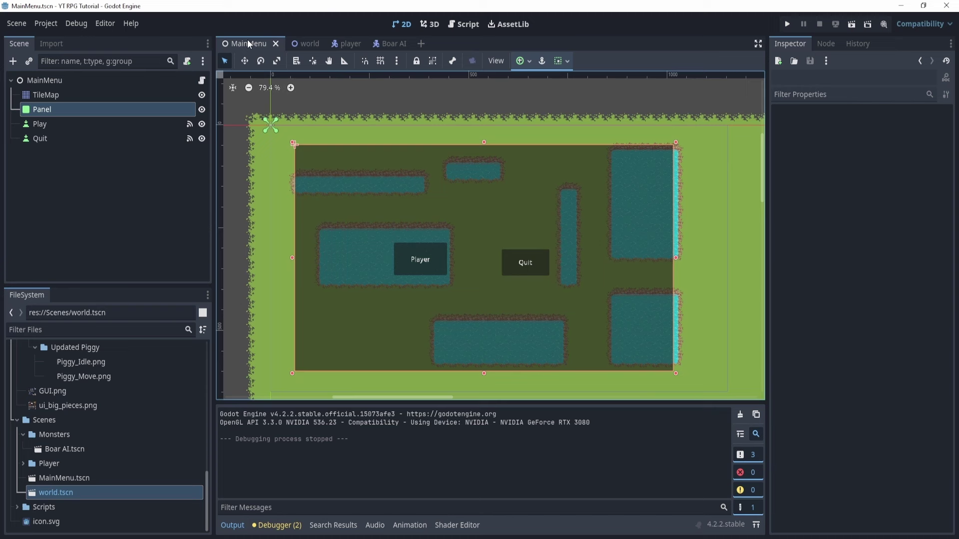
# - Set MainMenu.tscn as the project's main scene, then run the project and start the game from the "Player" button
pyautogui.click(43, 480)
pyautogui.rightClick(51, 481)
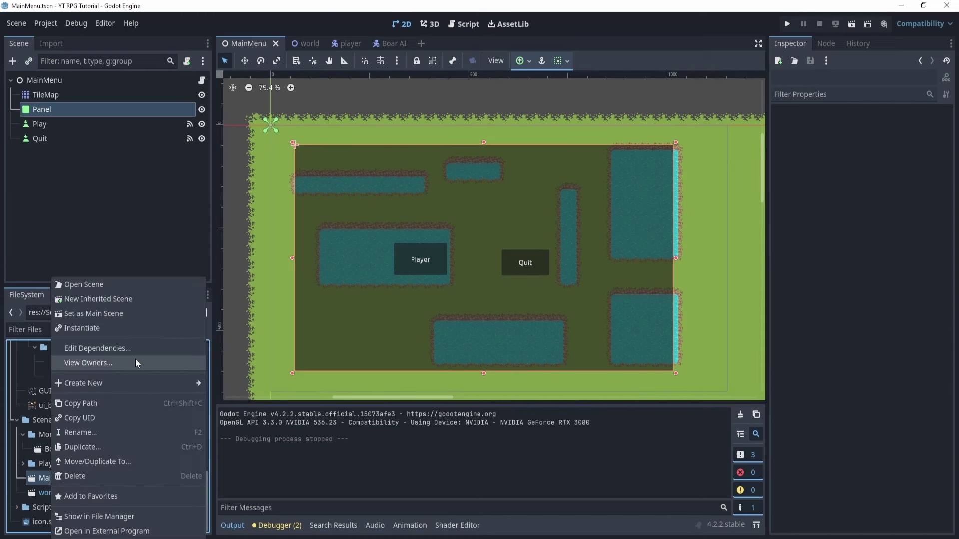
pyautogui.click(73, 315)
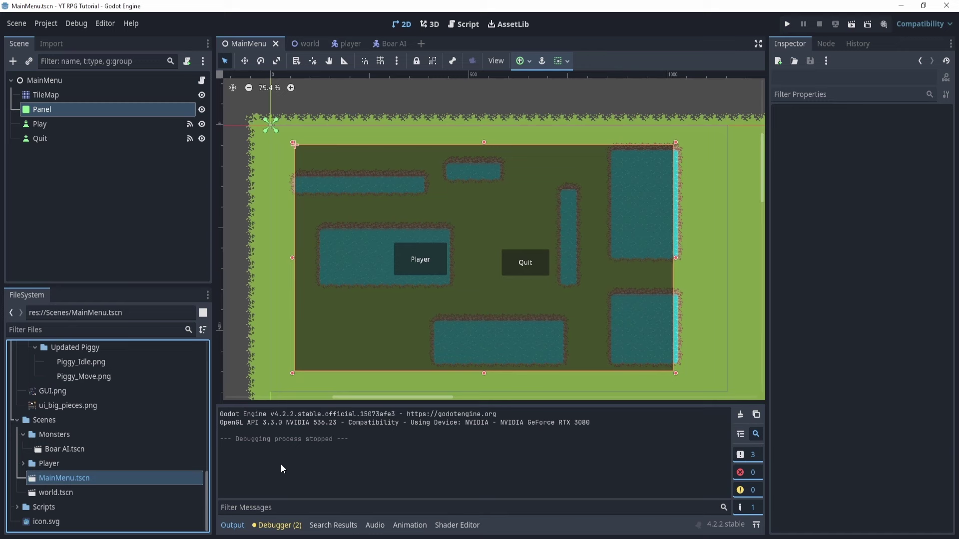
pyautogui.click(788, 24)
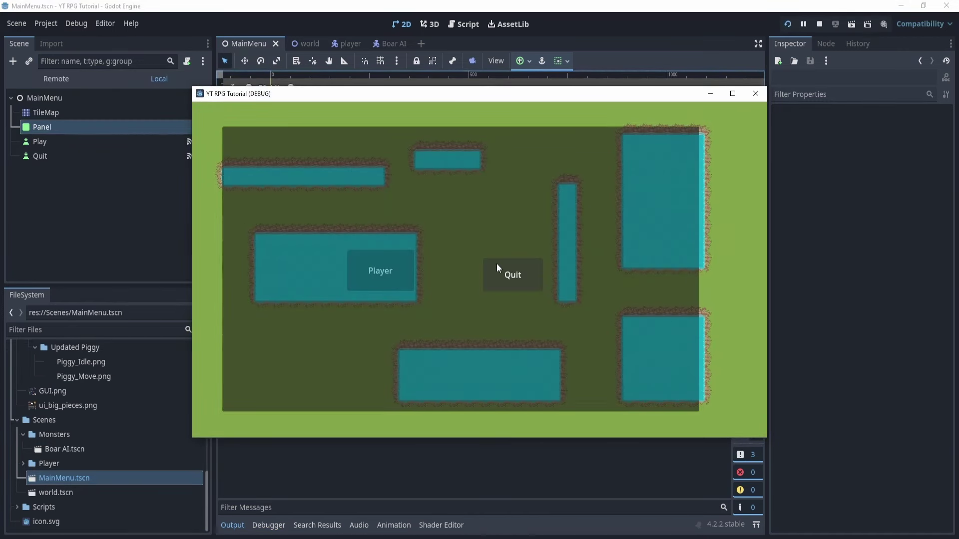
pyautogui.click(388, 274)
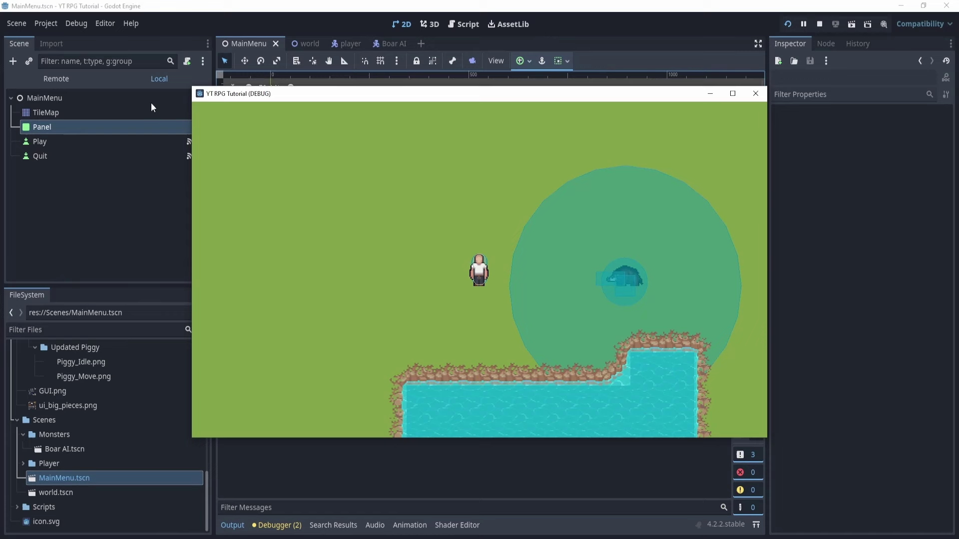
# - Correct the Play button's text to "Play"
pyautogui.click(47, 143)
pyautogui.click(896, 205)
pyautogui.click(873, 166)
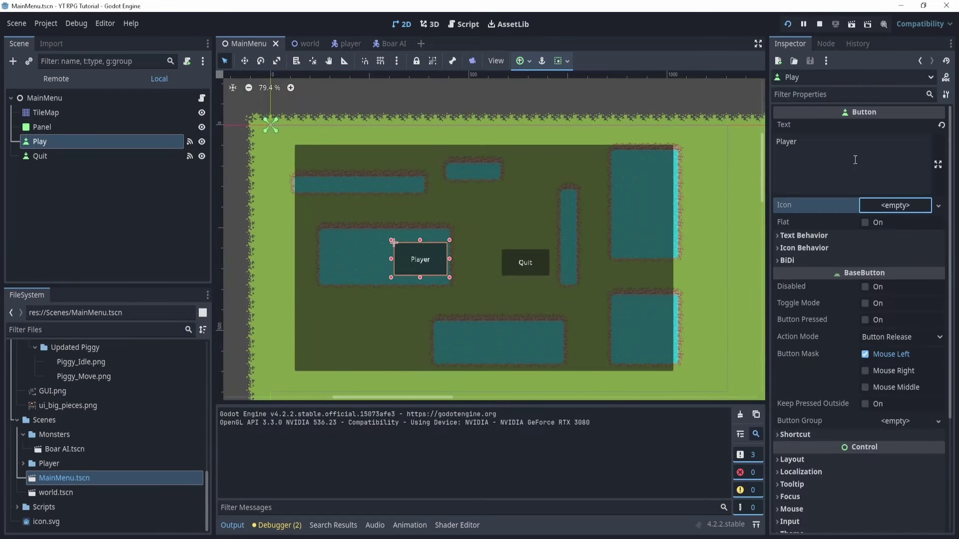
pyautogui.click(873, 166)
pyautogui.press('BackSpace')
pyautogui.press('BackSpace')
# - Rerun the project, start the game with the Play button, walk the character to the pond and the boar, and close the game
pyautogui.click(788, 25)
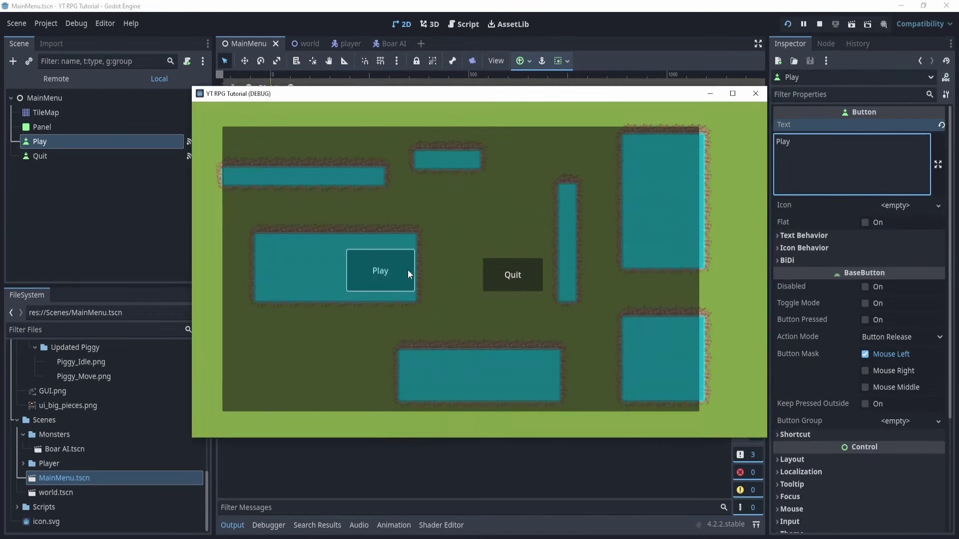
pyautogui.click(409, 274)
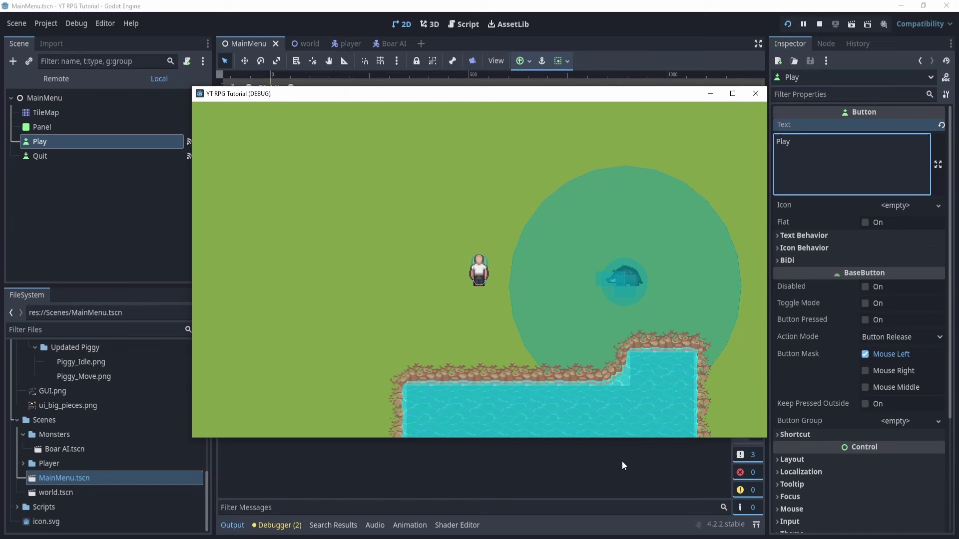
pyautogui.press('Left')
pyautogui.press('Down')
pyautogui.press('Up')
pyautogui.press('Right')
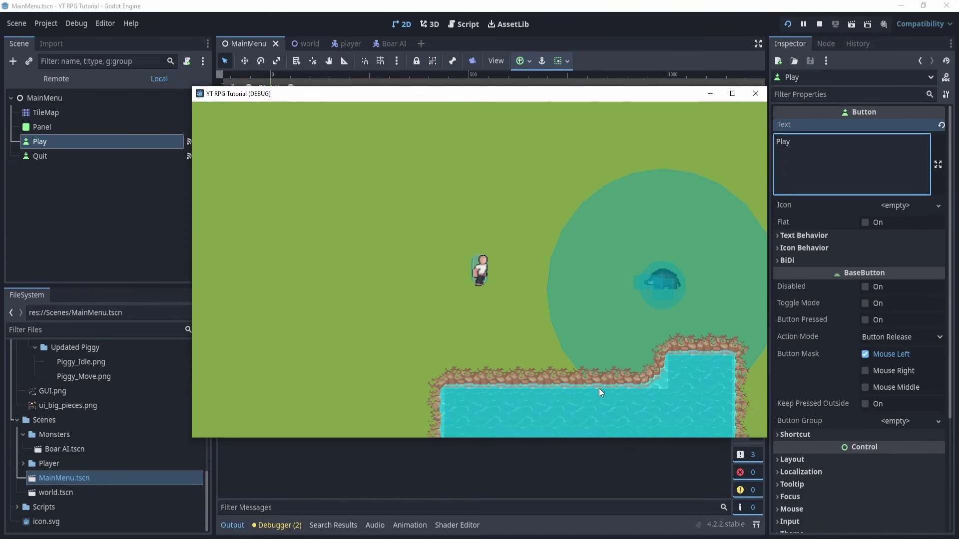
pyautogui.press('Down')
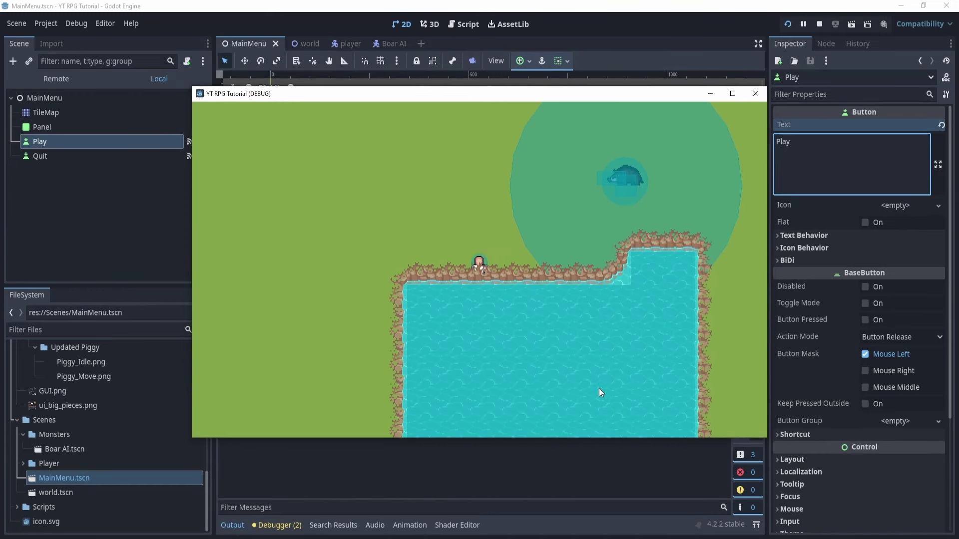
pyautogui.press('Up')
pyautogui.press('Right')
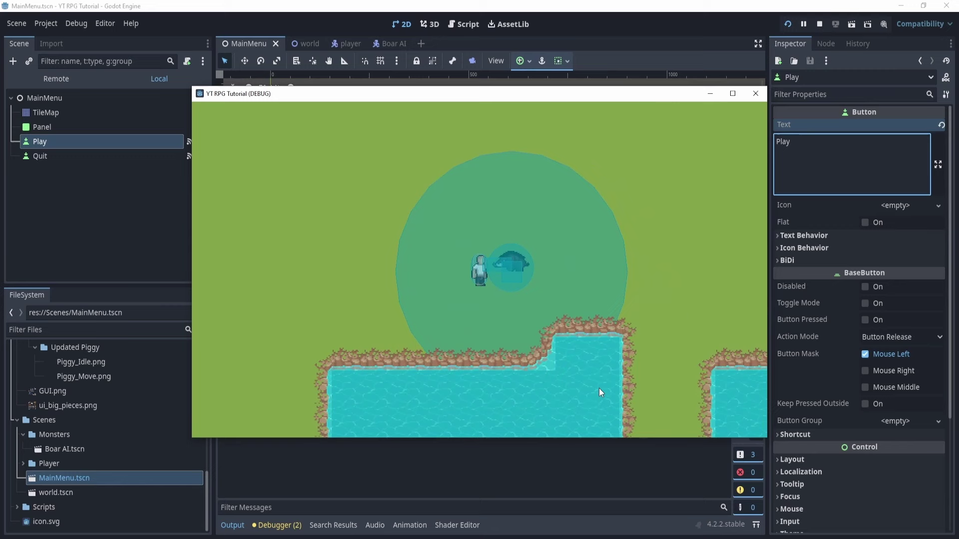
pyautogui.press('Right')
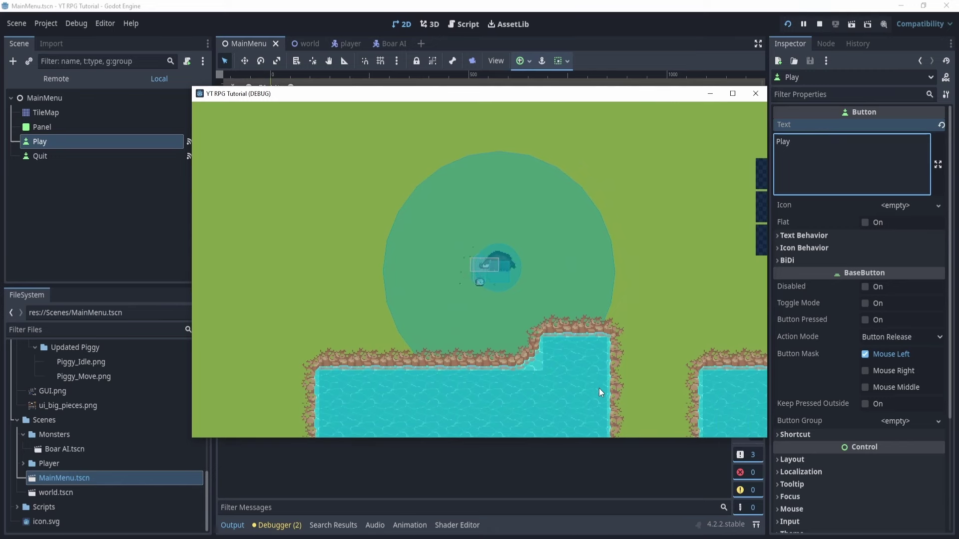
pyautogui.click(756, 93)
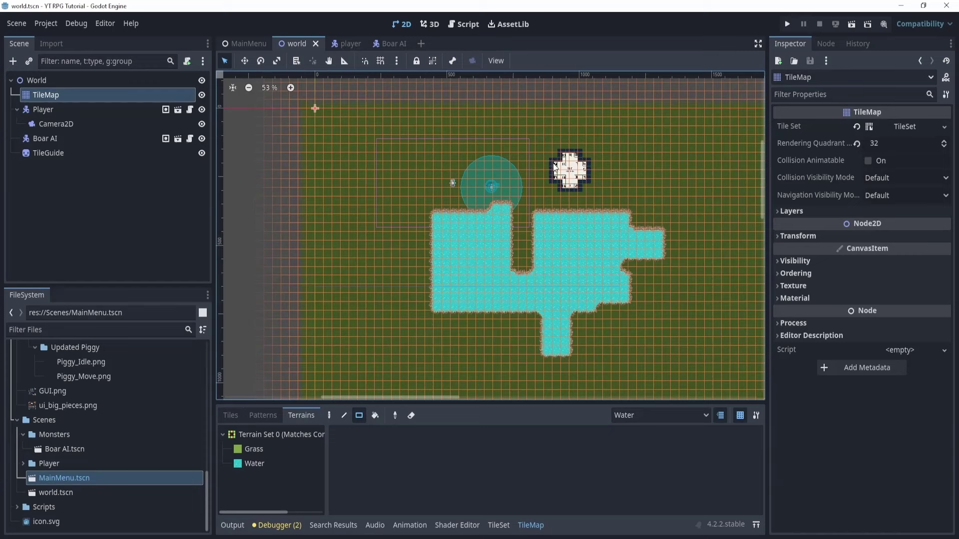
# - Delete the TileGuide node from the world scene and save the scene
pyautogui.click(64, 154)
pyautogui.press('Delete')
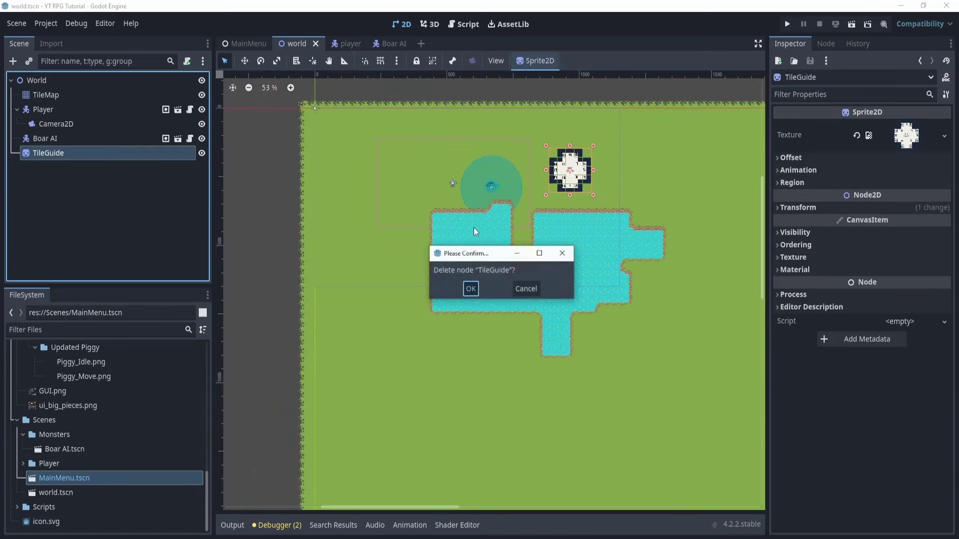
pyautogui.press('Return')
pyautogui.hotkey('ctrl', 's')
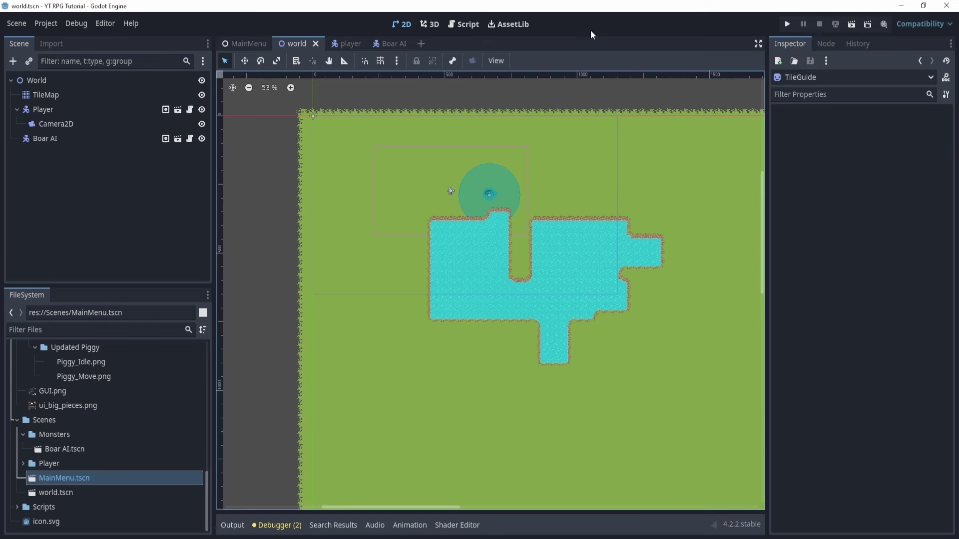
pyautogui.click(244, 43)
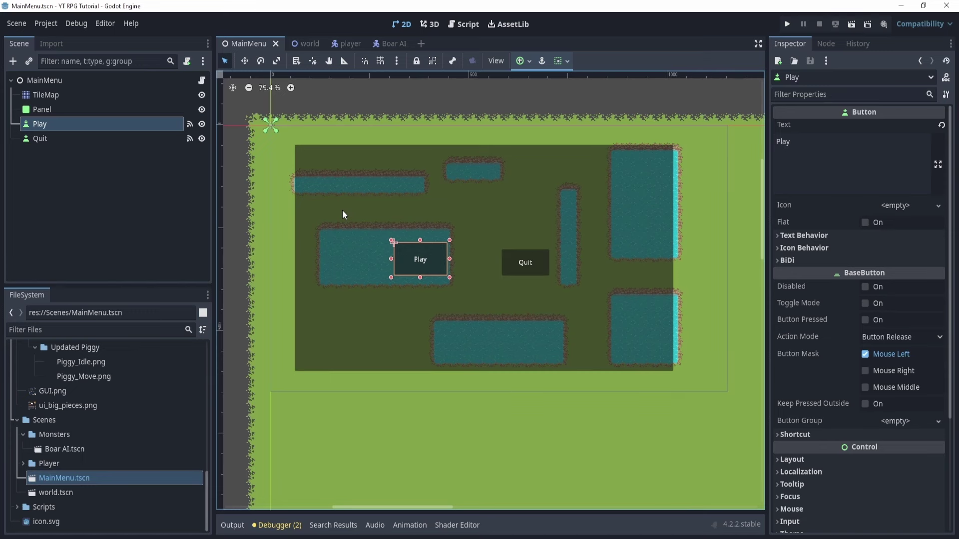
pyautogui.click(305, 44)
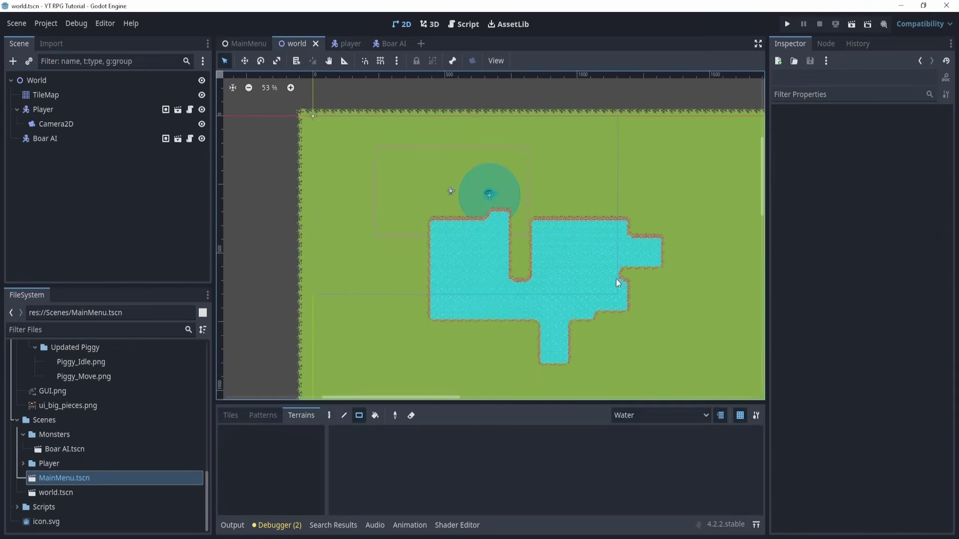